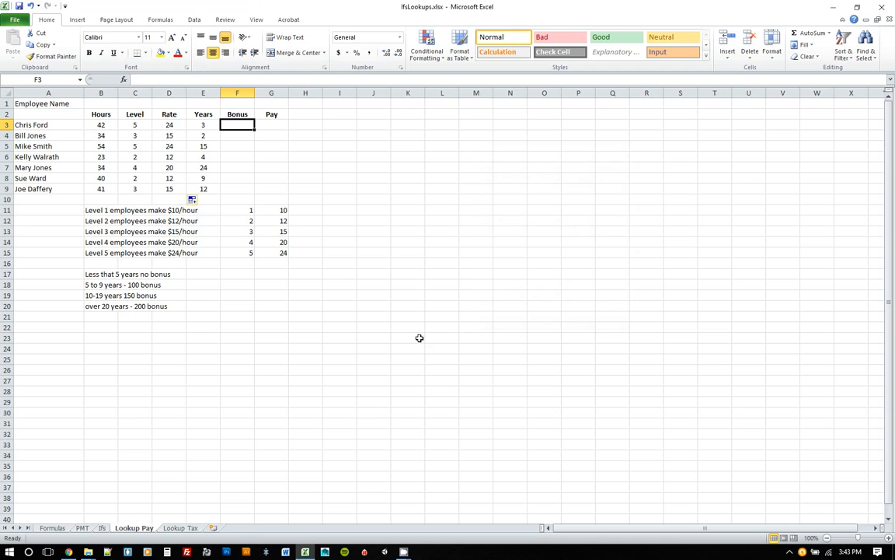
# Examine the years column and the bonus rules text below the employee table.
pyautogui.moveTo(206, 124); pyautogui.dragTo(204, 189)
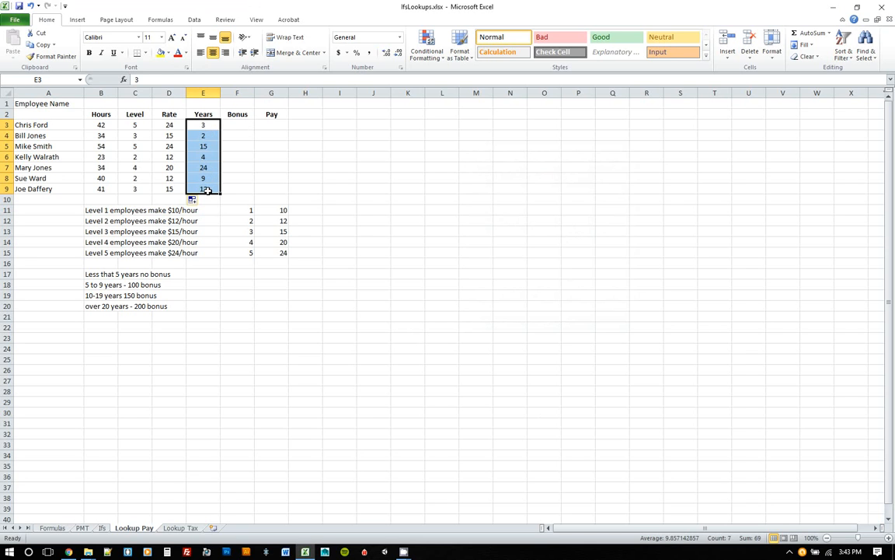
pyautogui.moveTo(238, 125); pyautogui.dragTo(243, 190)
pyautogui.click(249, 124)
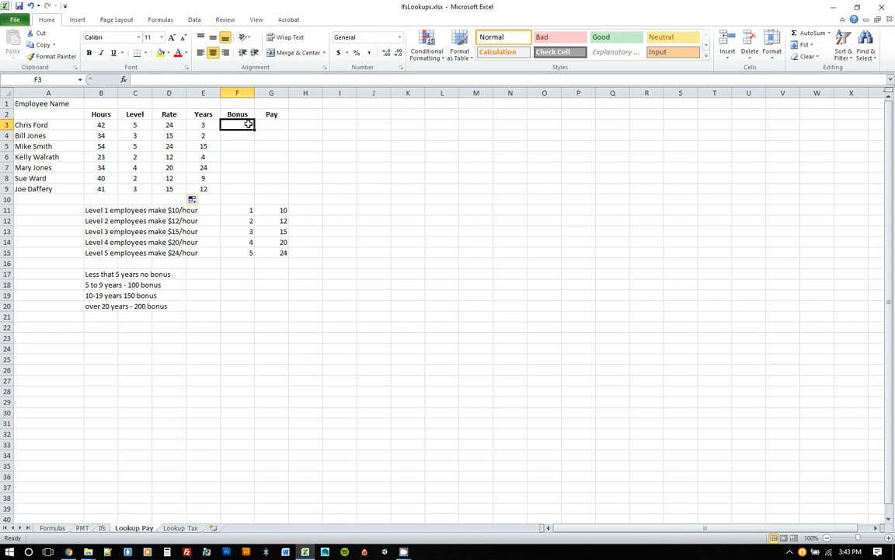
pyautogui.moveTo(94, 273); pyautogui.dragTo(165, 307)
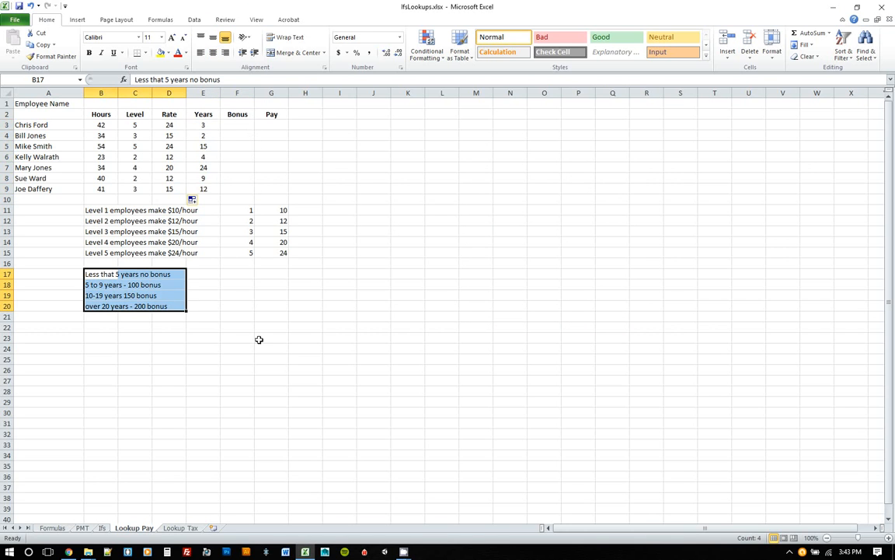
pyautogui.click(230, 273)
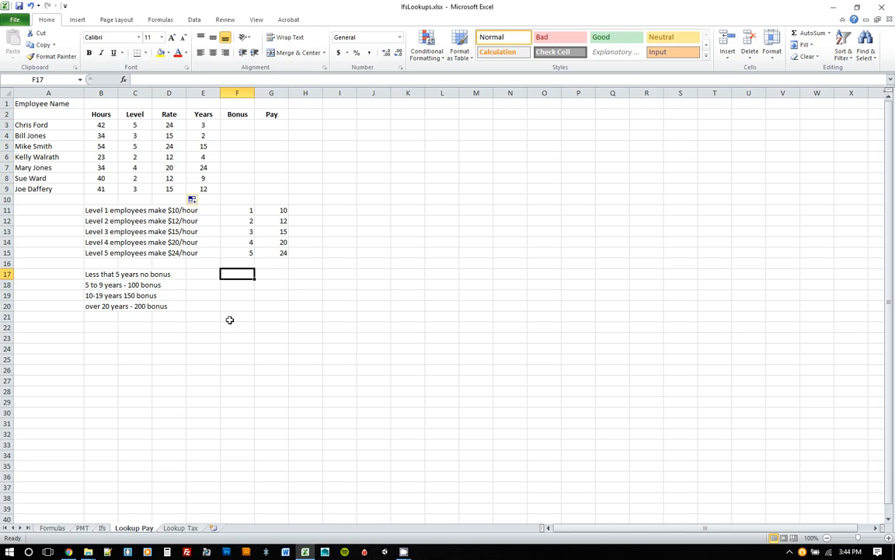
pyautogui.moveTo(90, 273); pyautogui.dragTo(170, 307)
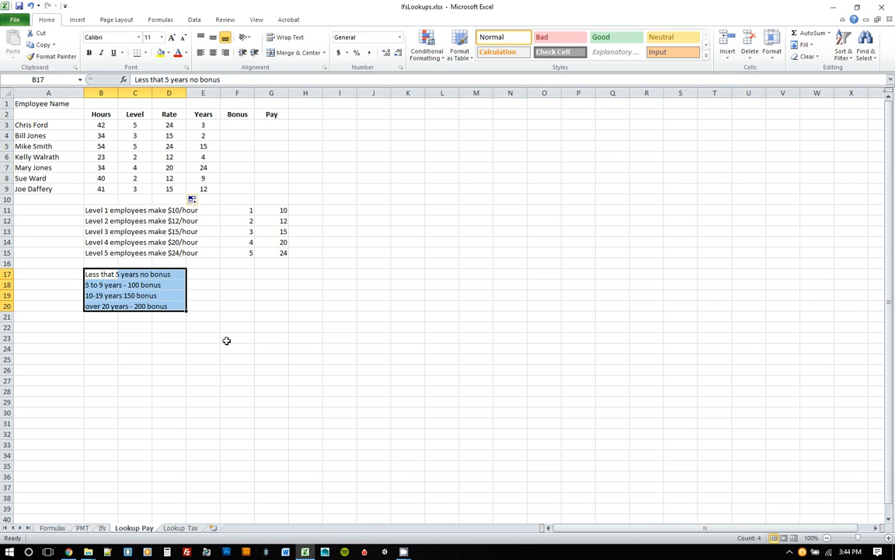
pyautogui.click(238, 274)
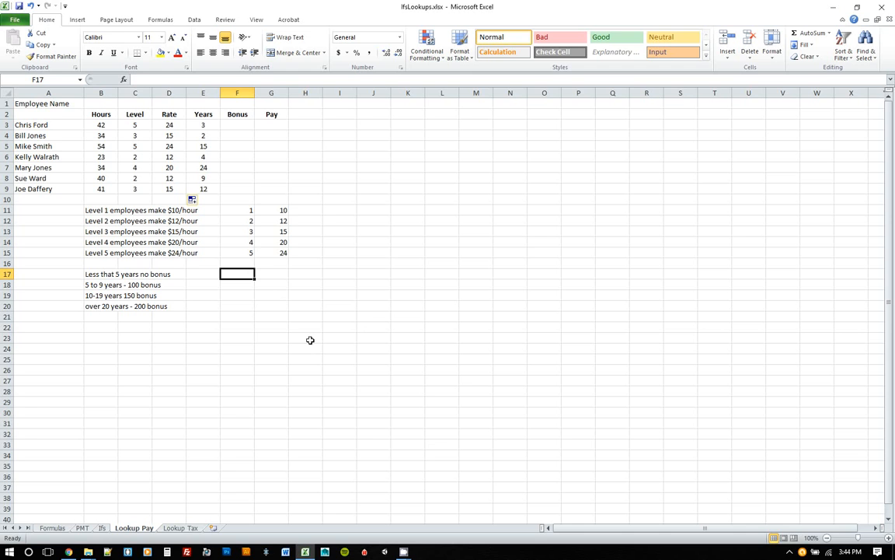
# Enter the range 0-5 with a bonus of 0 in the first row of a bonus table beside the rules.
pyautogui.write('0-5')
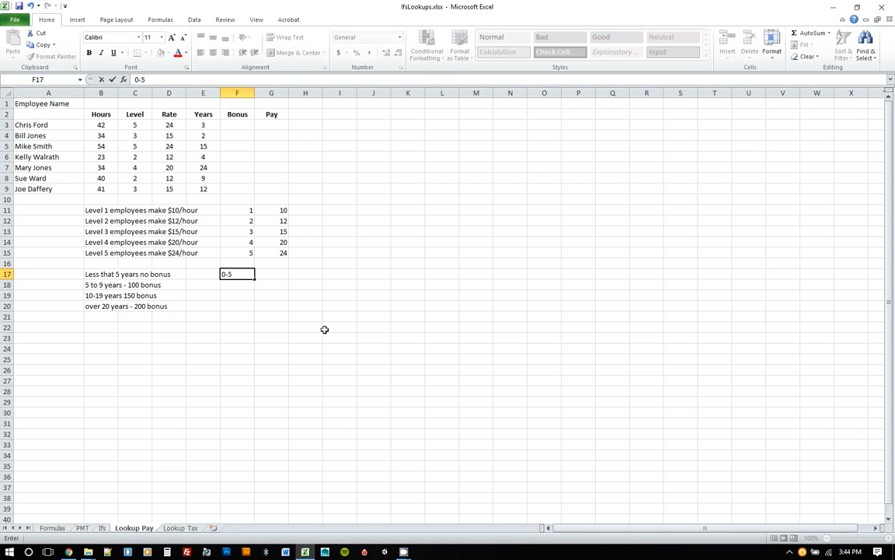
pyautogui.press('Tab')
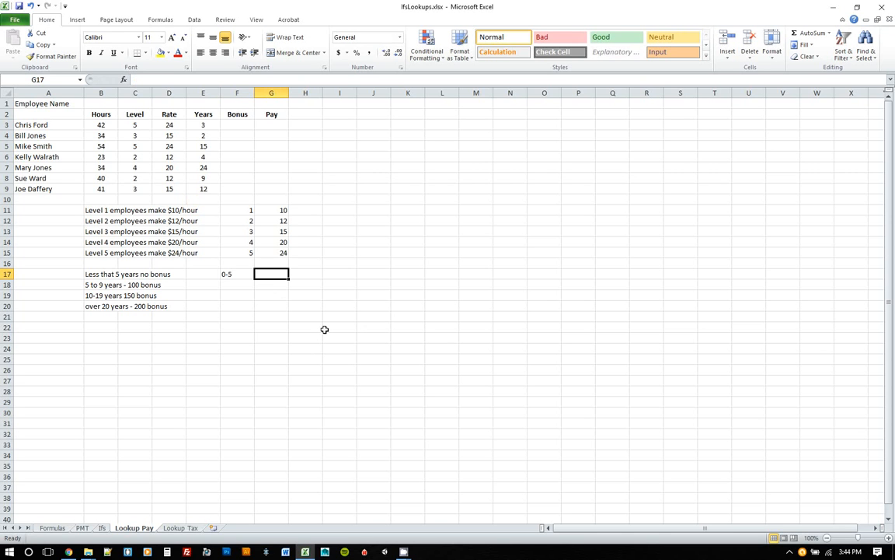
pyautogui.write('0')
pyautogui.press('Return')
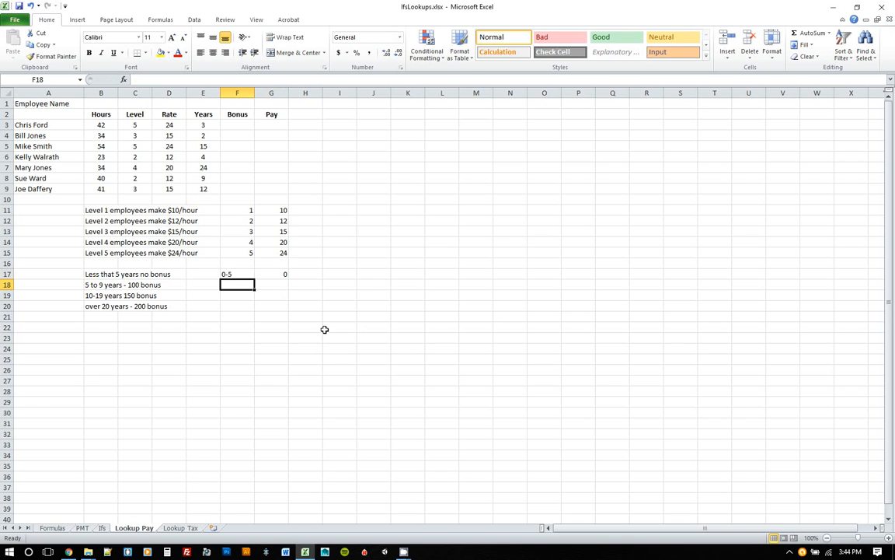
# Try to enter the range 5-9 in the second bonus table row.
pyautogui.write('5')
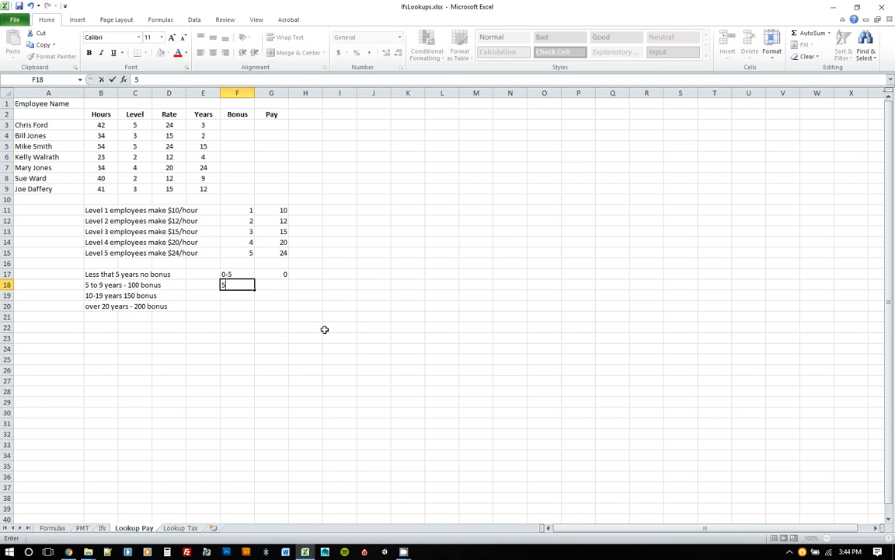
pyautogui.write('-9')
pyautogui.press('Tab')
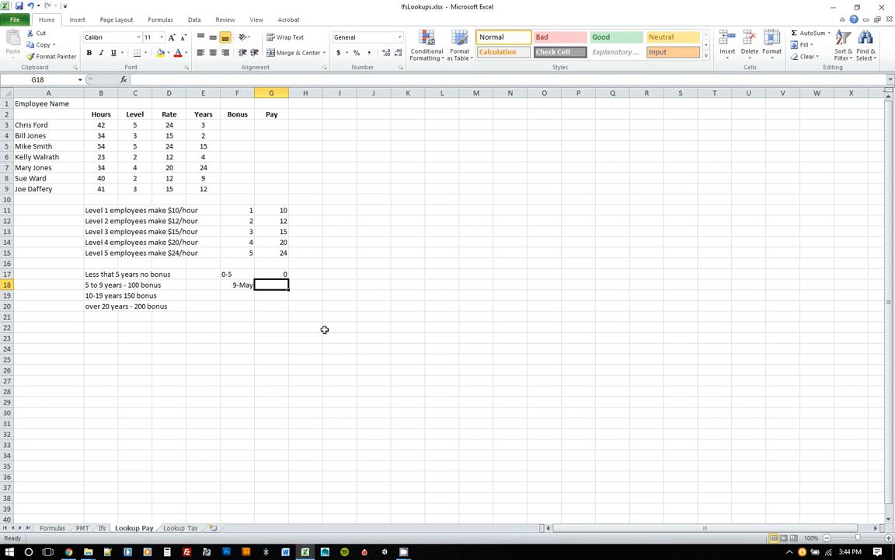
pyautogui.press('Left')
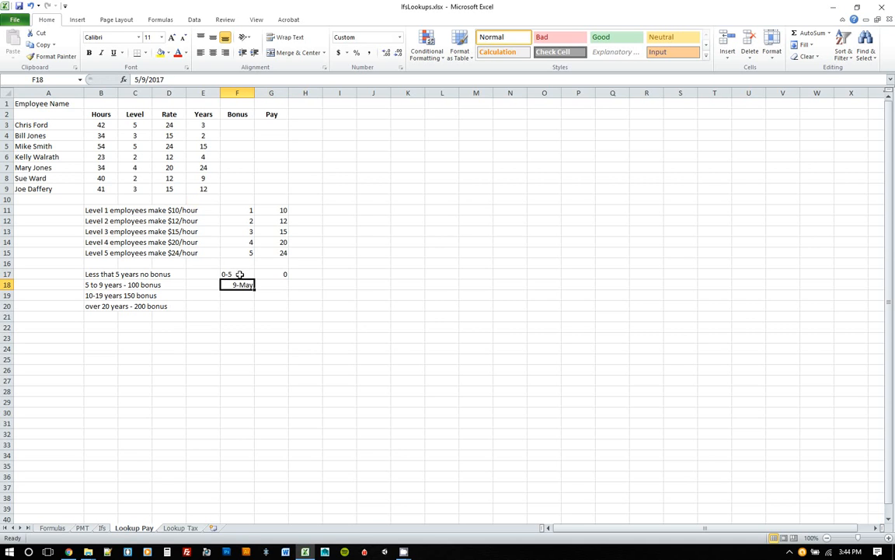
# Format the four-row bonus table range F17:G20 as Text.
pyautogui.moveTo(241, 274); pyautogui.dragTo(268, 308)
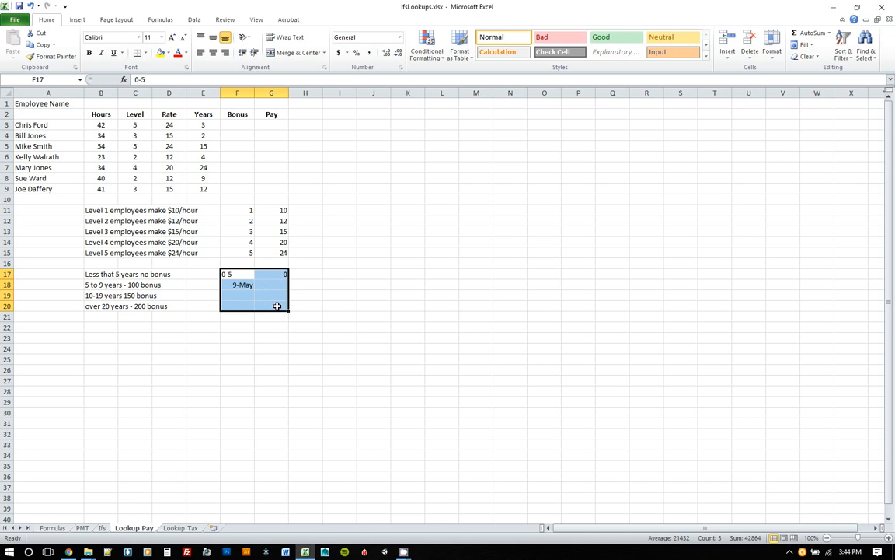
pyautogui.click(399, 37)
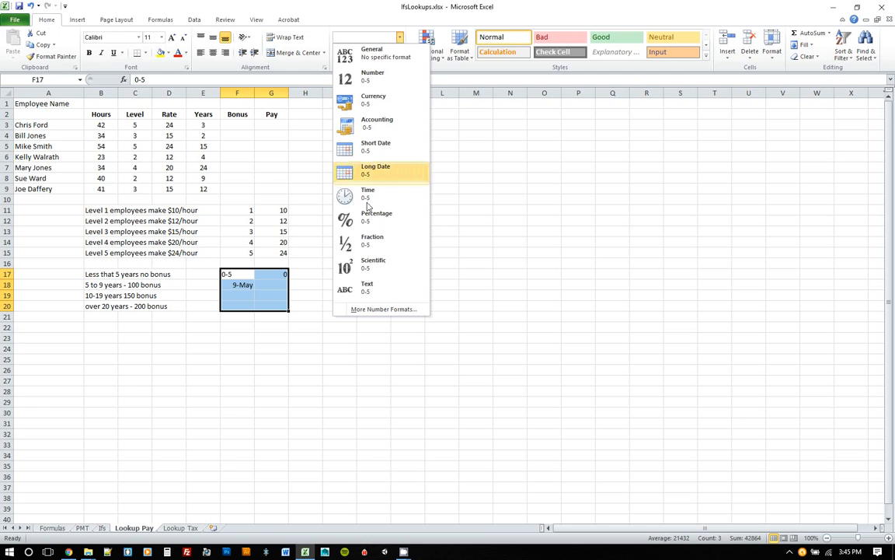
pyautogui.click(367, 286)
pyautogui.click(250, 285)
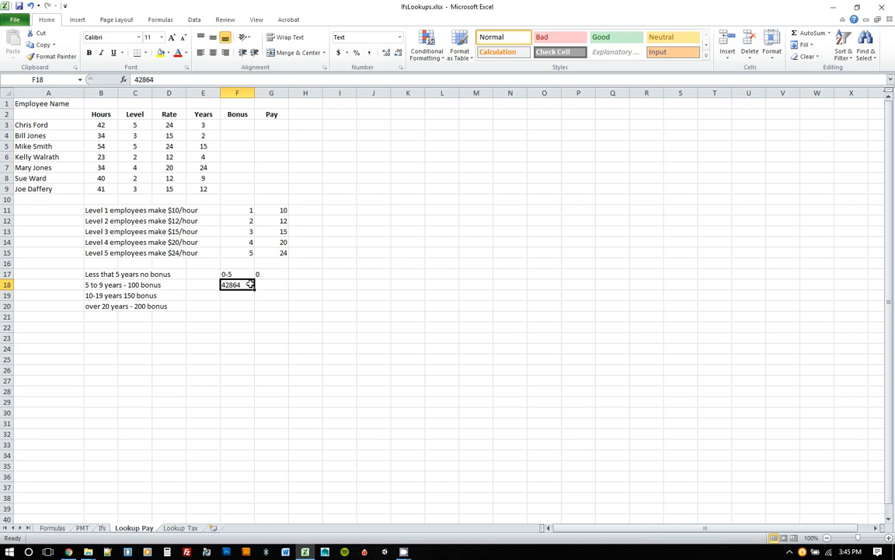
# Re-enter 5-9 with a bonus of 100 in the second row of the bonus table.
pyautogui.moveTo(242, 275); pyautogui.dragTo(265, 304)
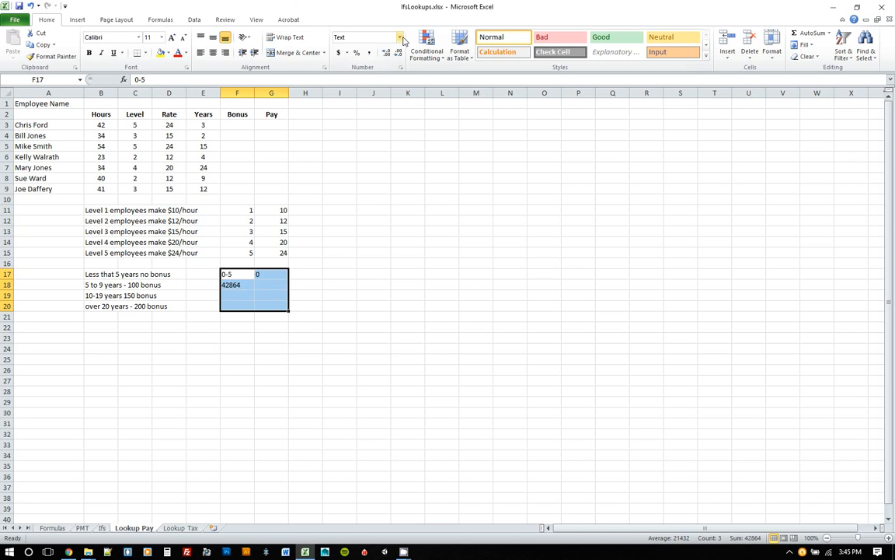
pyautogui.click(253, 286)
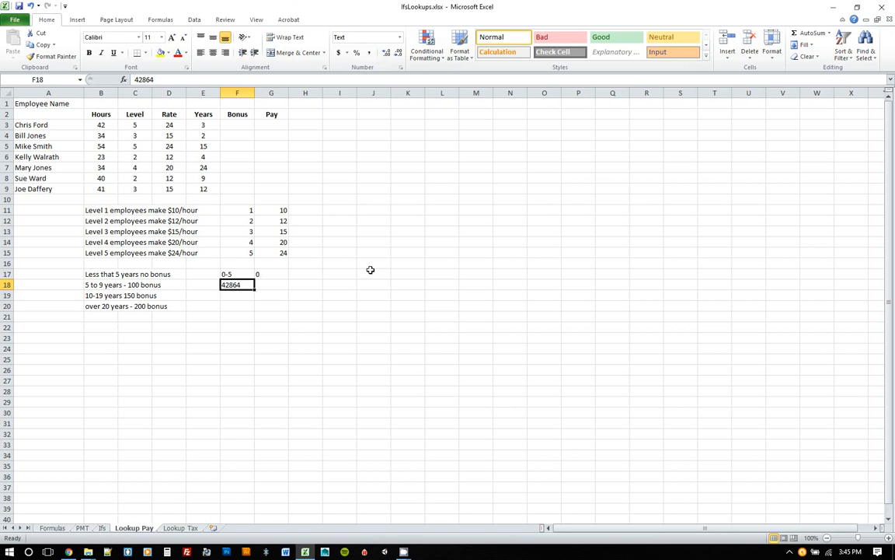
pyautogui.press('Up')
pyautogui.press('Right')
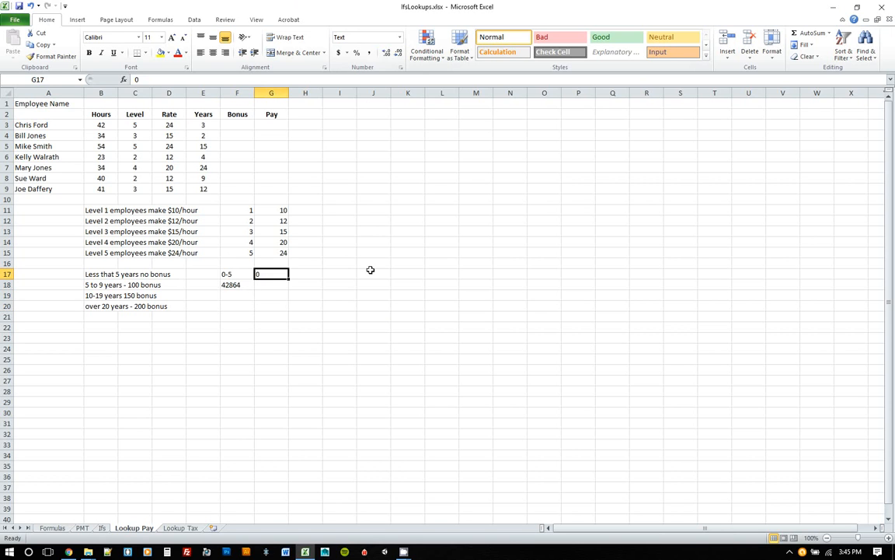
pyautogui.press('Left')
pyautogui.press('Down')
pyautogui.write('5-9')
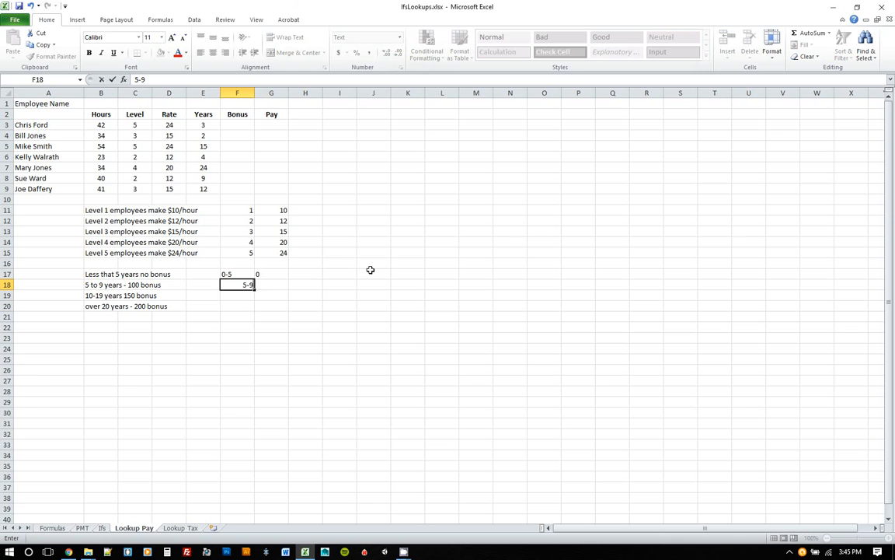
pyautogui.press('Tab')
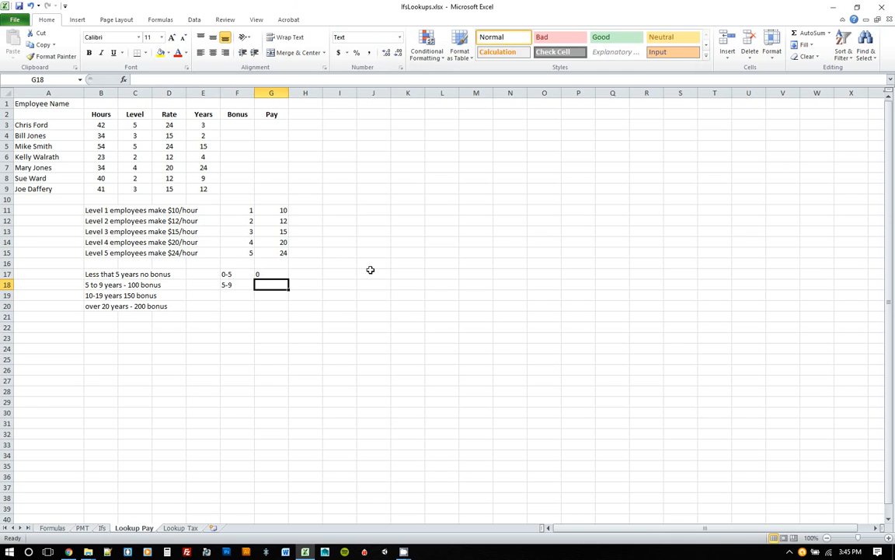
pyautogui.write('100')
pyautogui.press('Down')
pyautogui.press('Left')
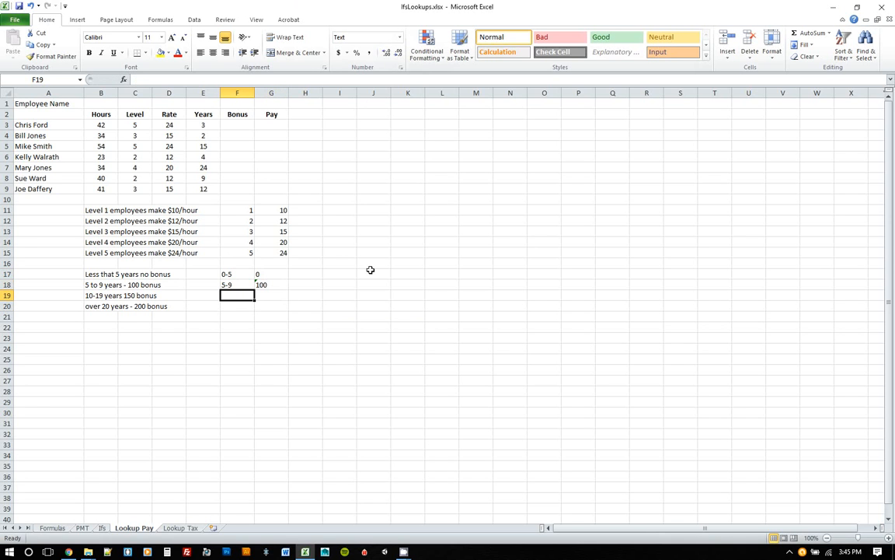
# Enter 10-19 with a bonus of 150 in the third row of the bonus table.
pyautogui.write('10')
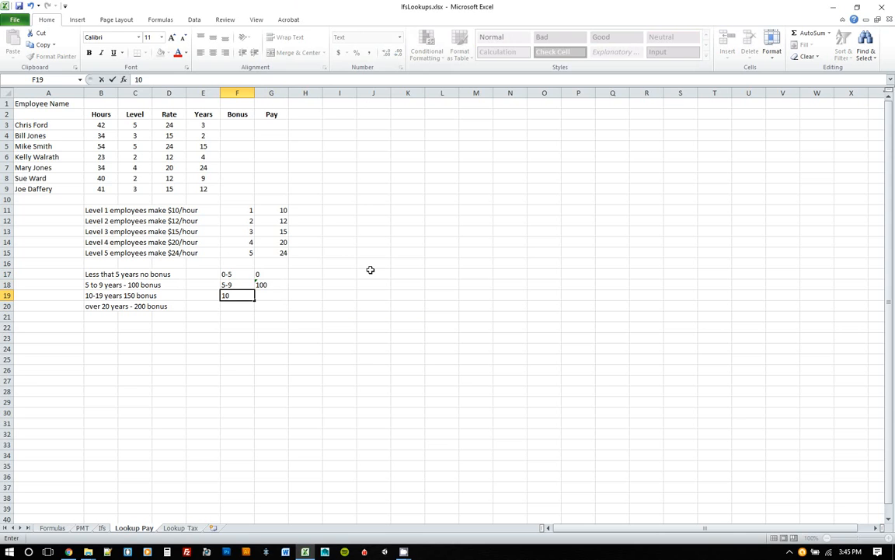
pyautogui.write('-19')
pyautogui.press('Tab')
pyautogui.write('150')
pyautogui.press('Down')
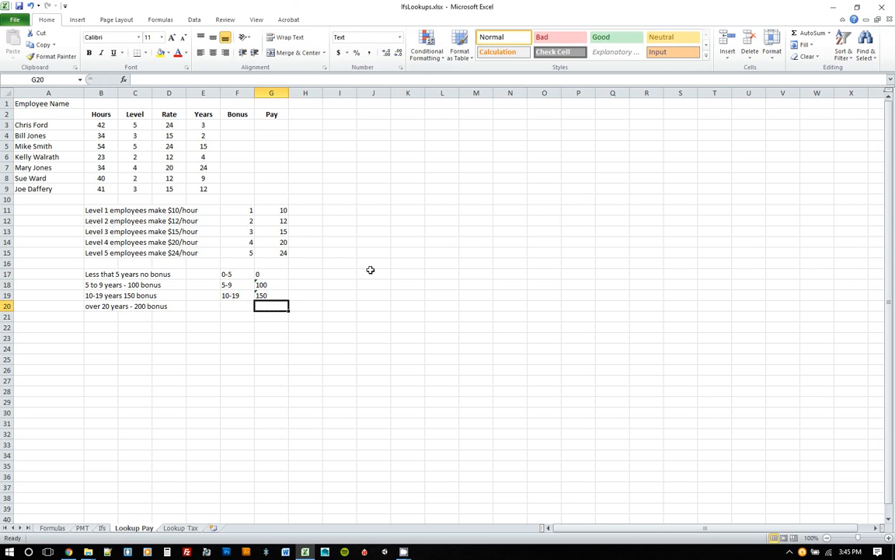
pyautogui.press('Left')
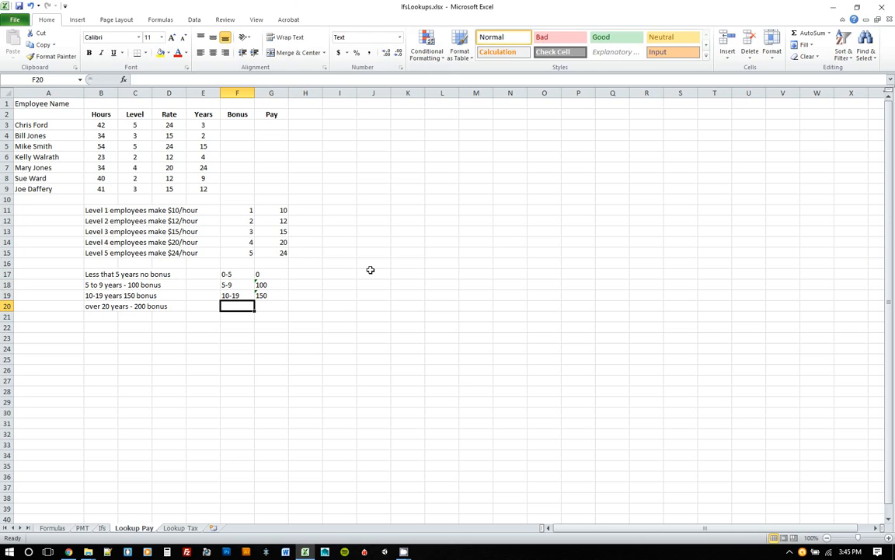
# Enter >20 with a bonus of 200 in the fourth row of the bonus table.
pyautogui.write('>20')
pyautogui.press('Tab')
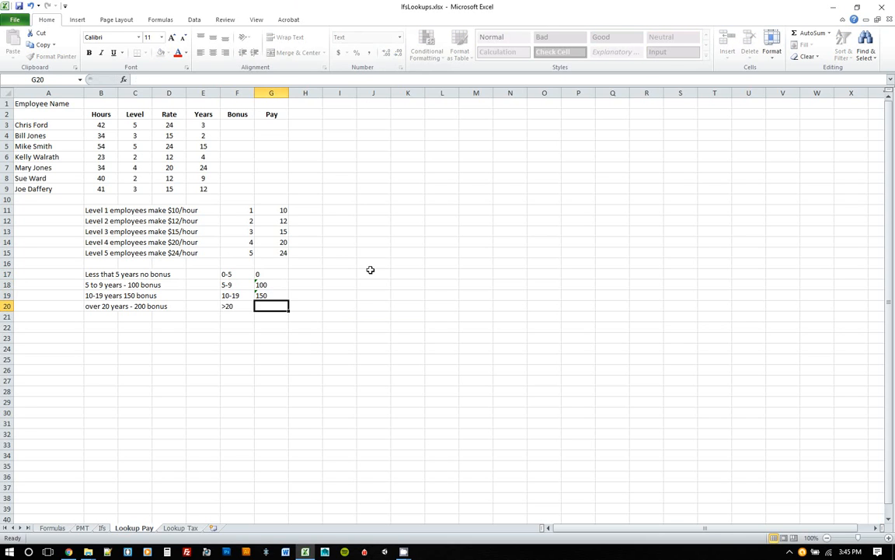
pyautogui.write('200')
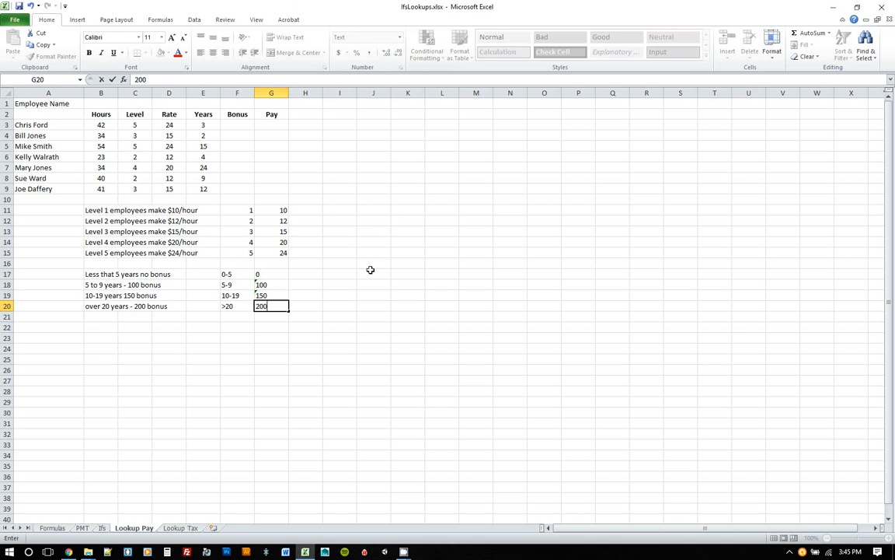
pyautogui.press('Return')
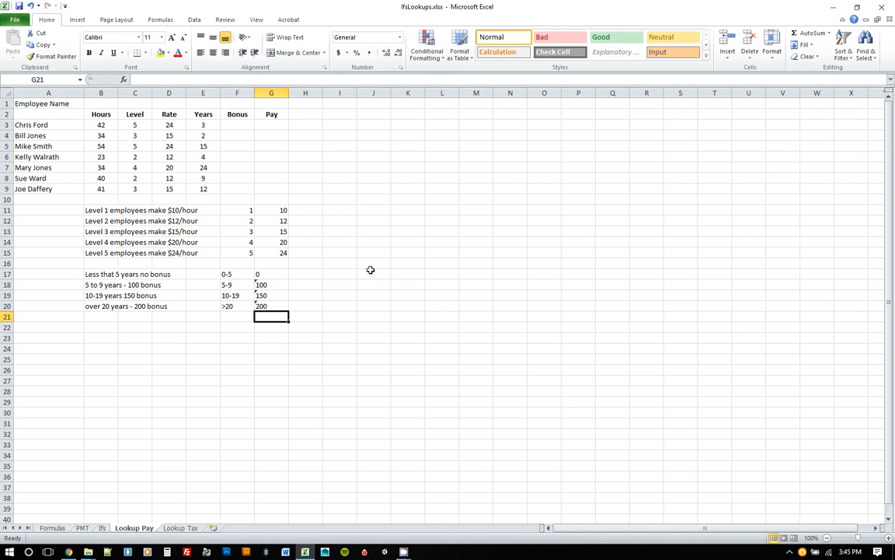
pyautogui.press('Left')
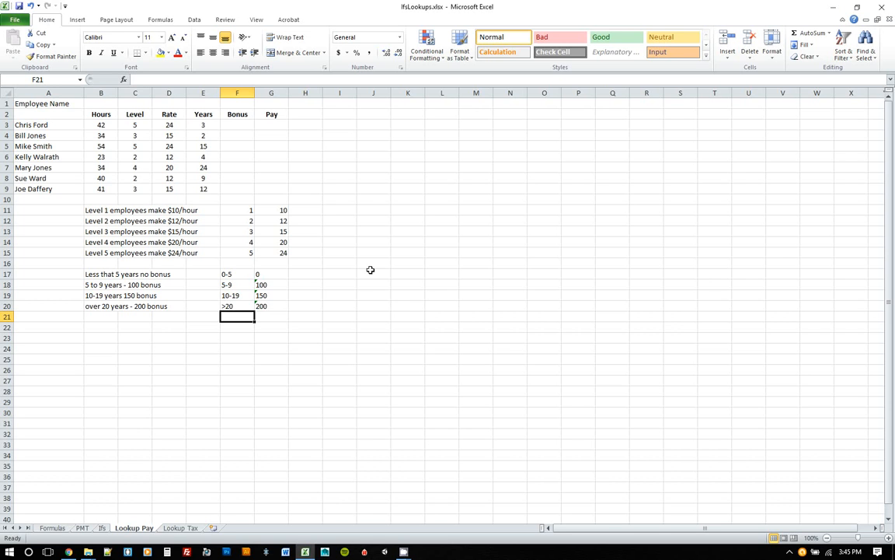
# Replace the first three year ranges with their lower bounds 0, 5 and 10.
pyautogui.moveTo(237, 274); pyautogui.dragTo(241, 308)
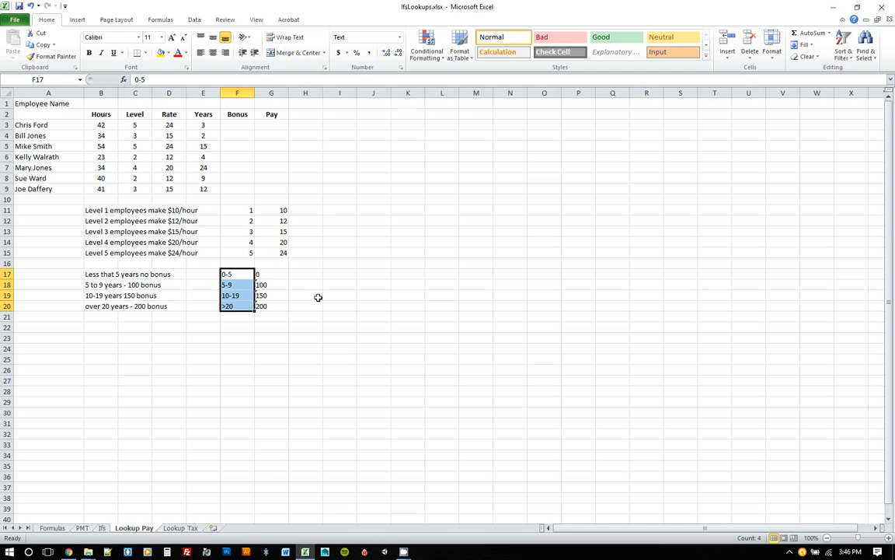
pyautogui.click(237, 275)
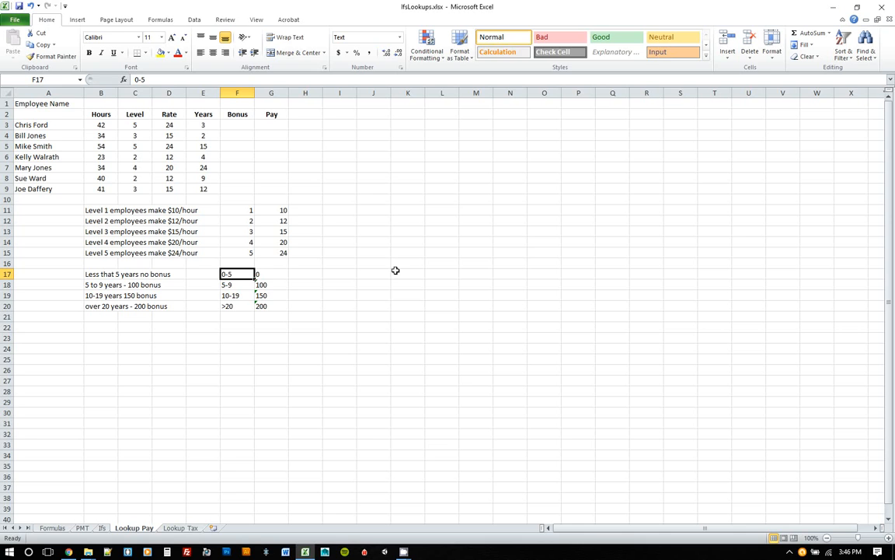
pyautogui.write('0')
pyautogui.press('Return')
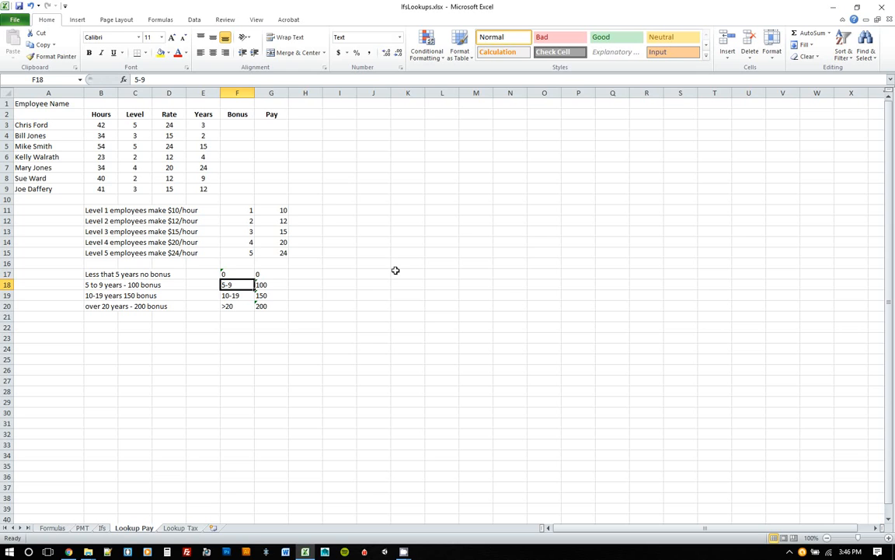
pyautogui.write('5')
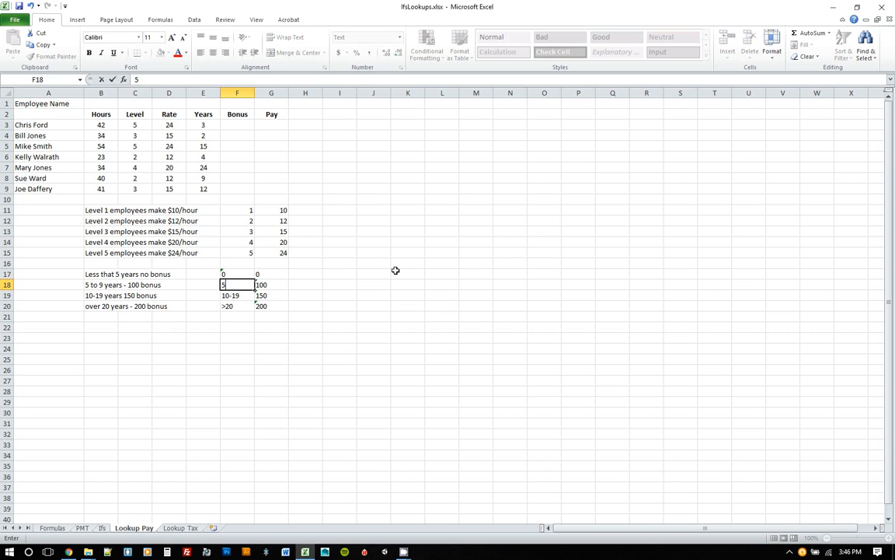
pyautogui.press('Return')
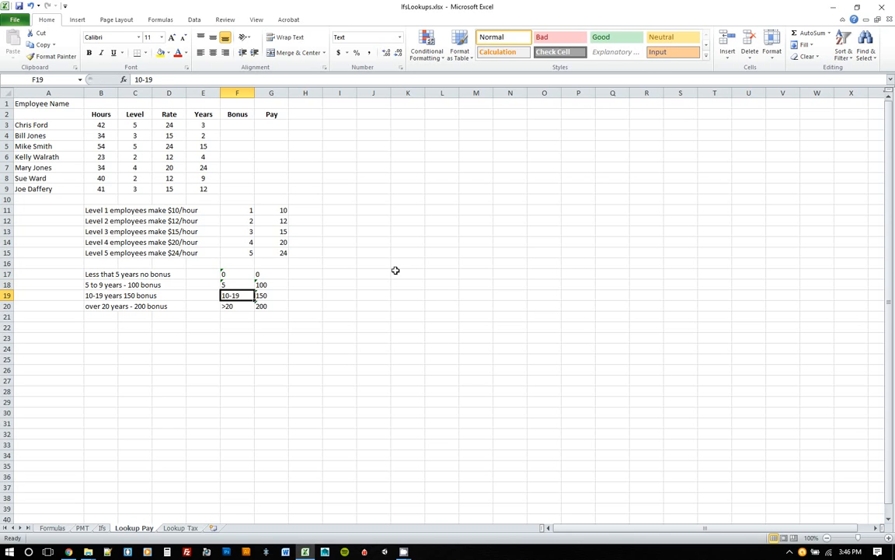
pyautogui.write('10')
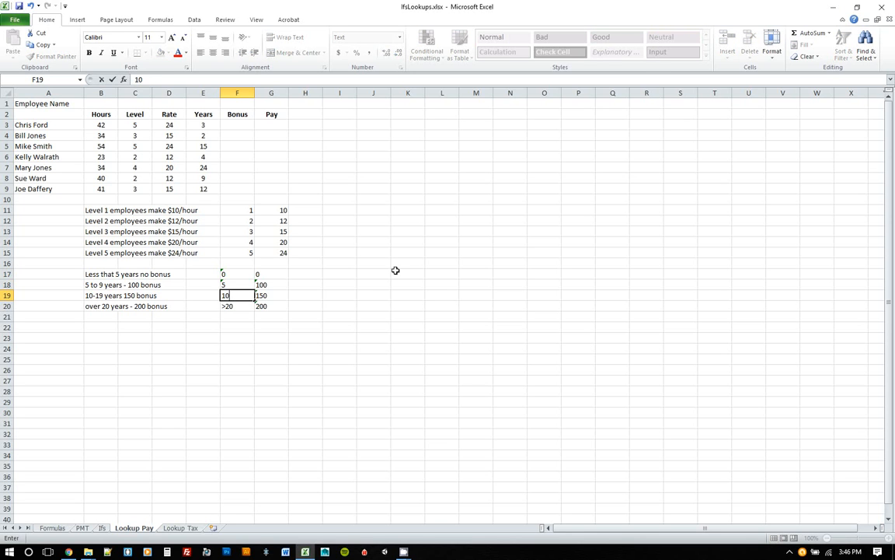
pyautogui.press('Return')
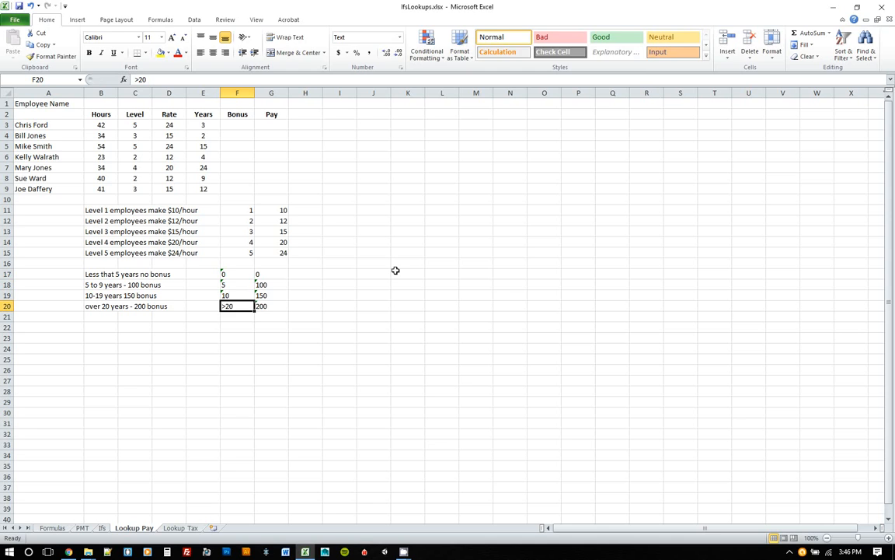
# Replace the last year range with its lower bound 20.
pyautogui.write('20')
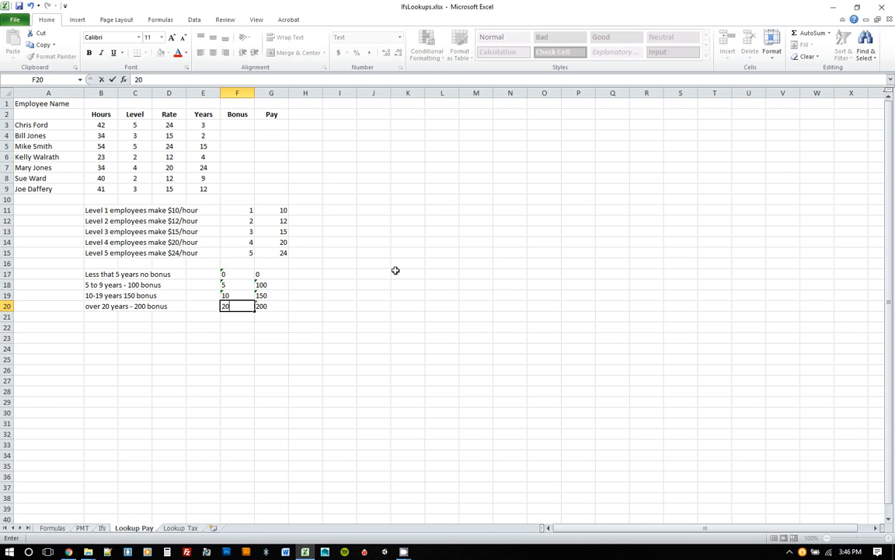
pyautogui.press('Return')
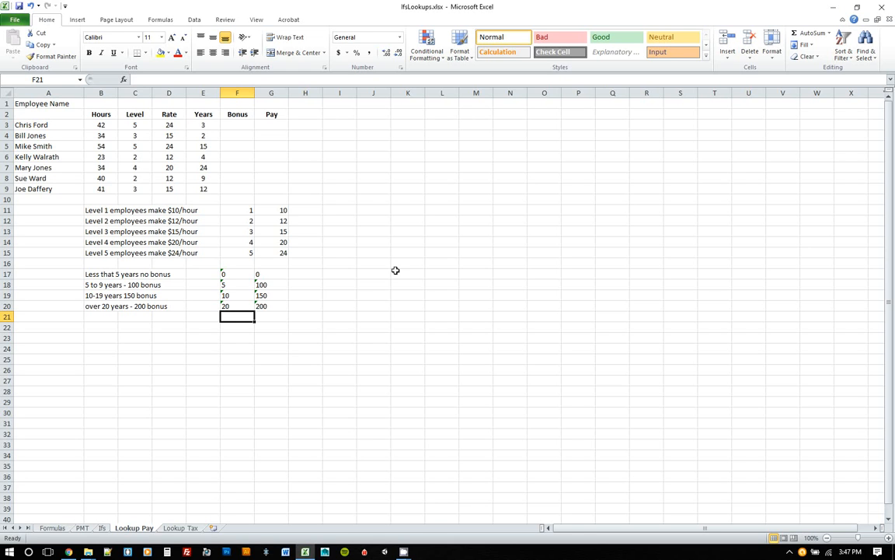
# Apply the Number format to the bonus table cells F17:G20.
pyautogui.press('Up')
pyautogui.press('Up')
pyautogui.press('Up')
pyautogui.press('Up')
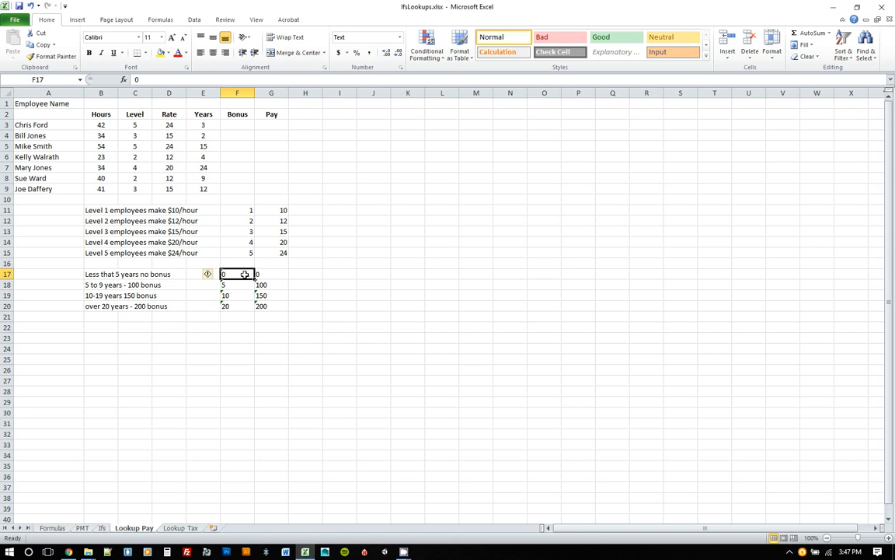
pyautogui.moveTo(242, 274); pyautogui.dragTo(269, 304)
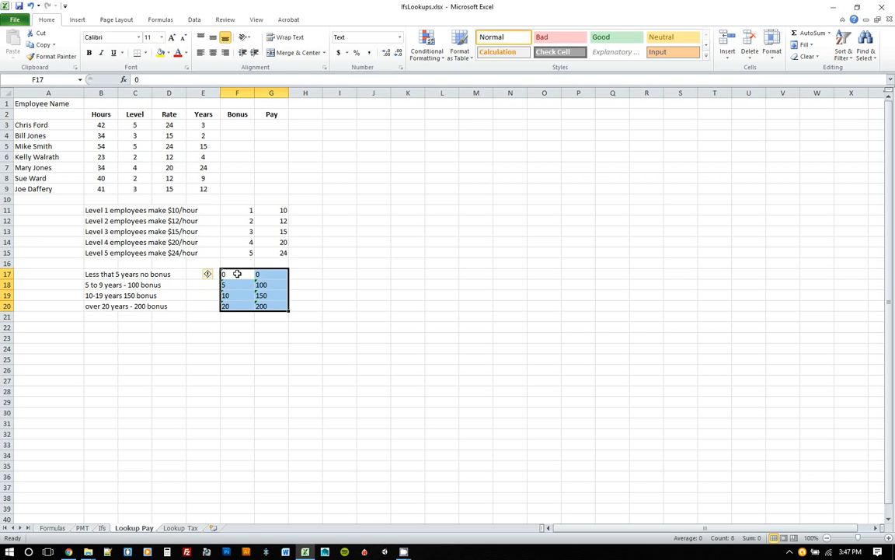
pyautogui.moveTo(237, 274); pyautogui.dragTo(272, 305)
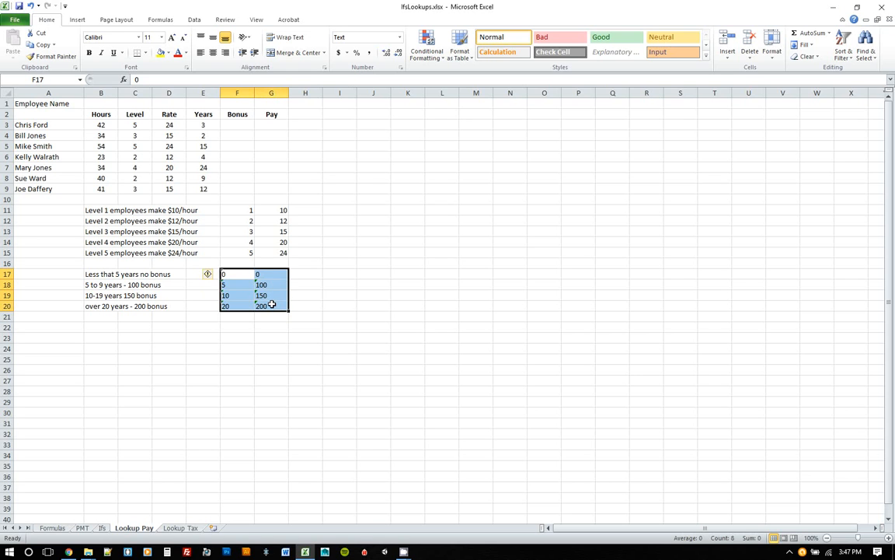
pyautogui.click(400, 37)
pyautogui.click(373, 75)
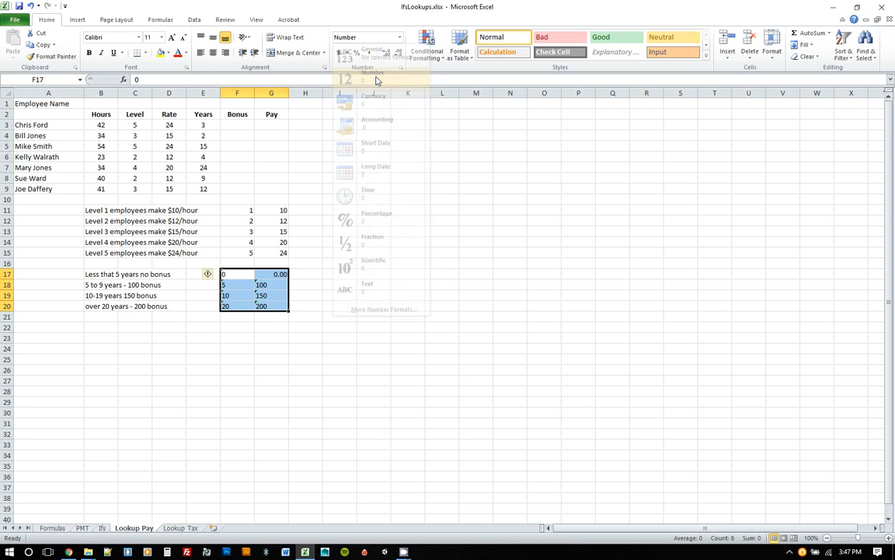
# Convert the bonus table's numbers stored as text into real numbers.
pyautogui.click(275, 294)
pyautogui.moveTo(237, 274); pyautogui.dragTo(268, 304)
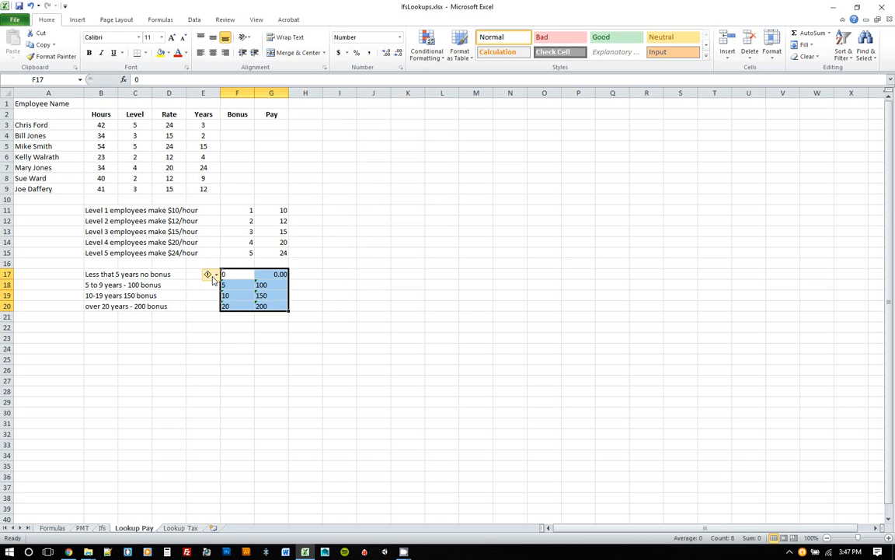
pyautogui.click(215, 276)
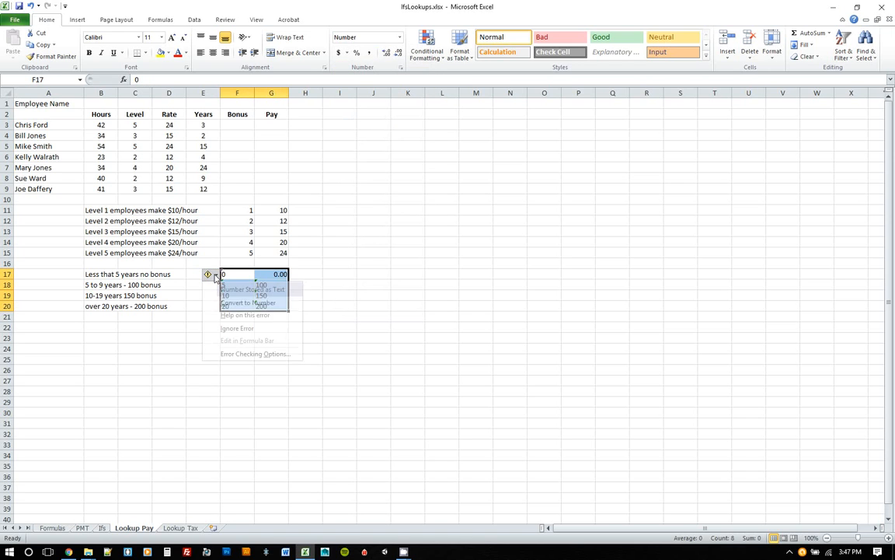
pyautogui.click(265, 303)
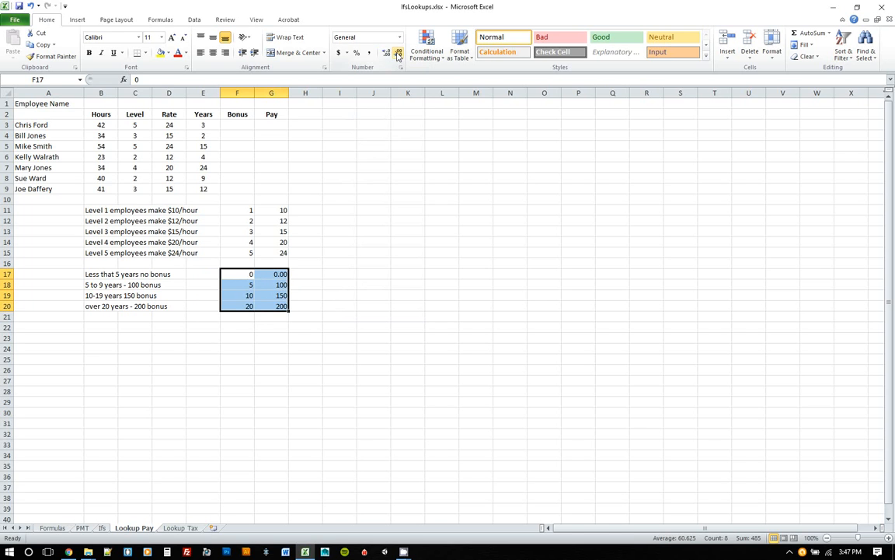
pyautogui.click(272, 282)
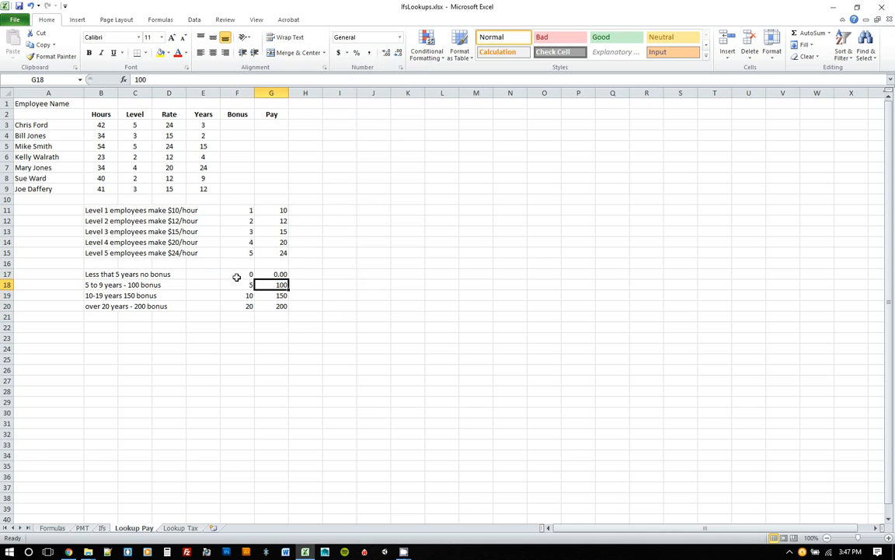
# Format the bonus table F17:G20 as Number with 0 decimal places.
pyautogui.moveTo(235, 276); pyautogui.dragTo(276, 304)
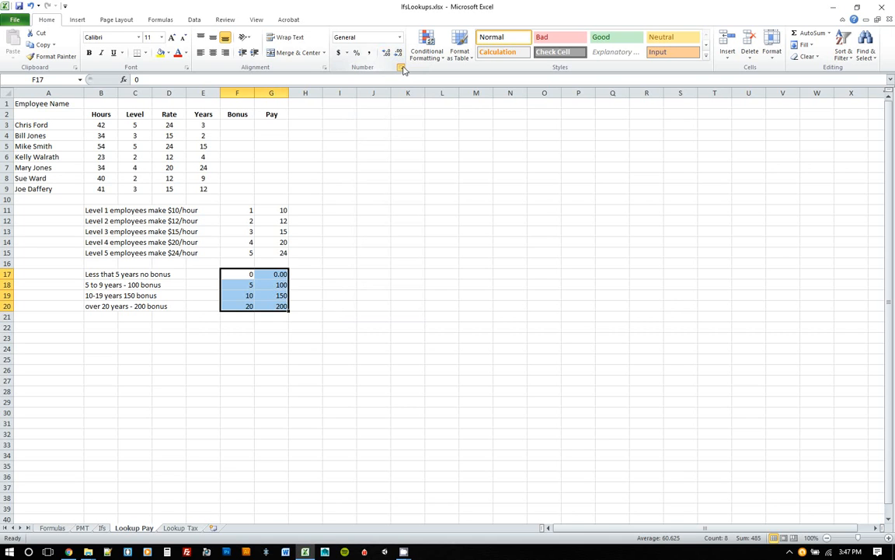
pyautogui.click(401, 69)
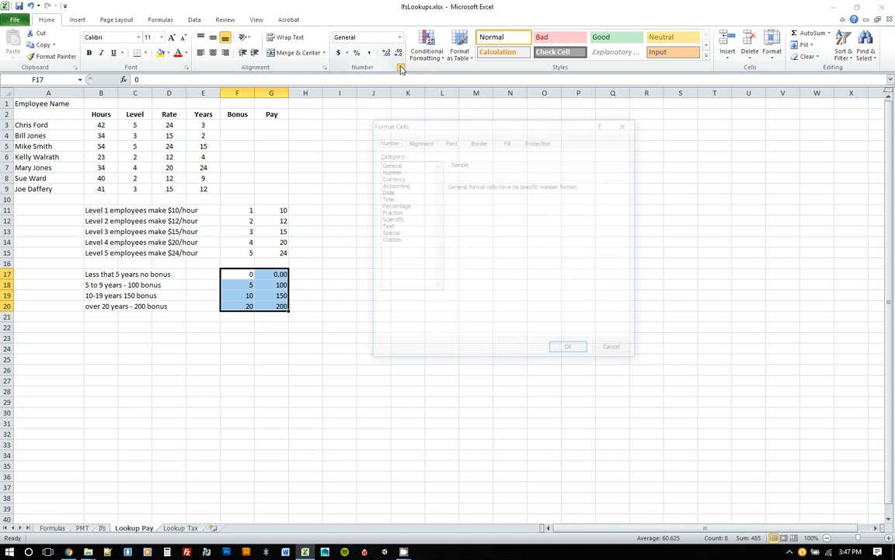
pyautogui.click(396, 171)
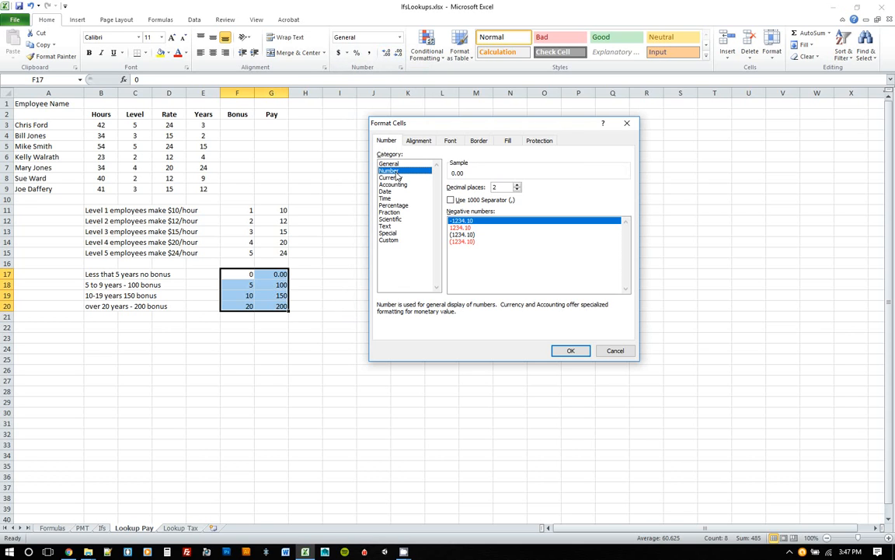
pyautogui.click(517, 190)
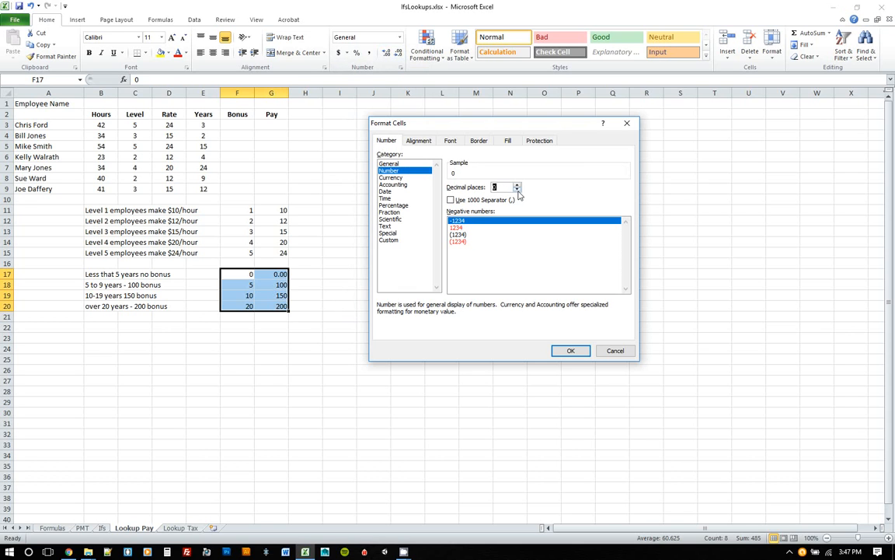
pyautogui.click(517, 190)
pyautogui.click(571, 351)
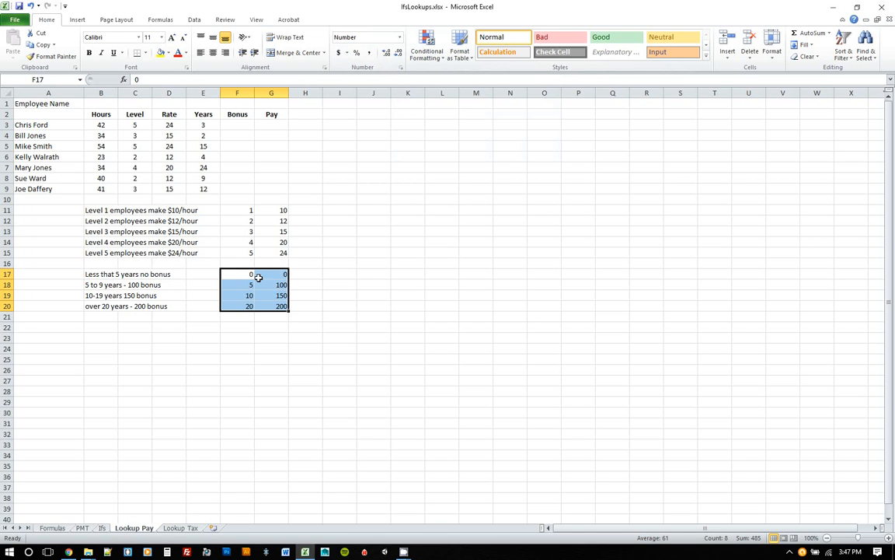
# Define the name bonusLookup for the bonus table range F17:G20.
pyautogui.click(161, 20)
pyautogui.click(330, 32)
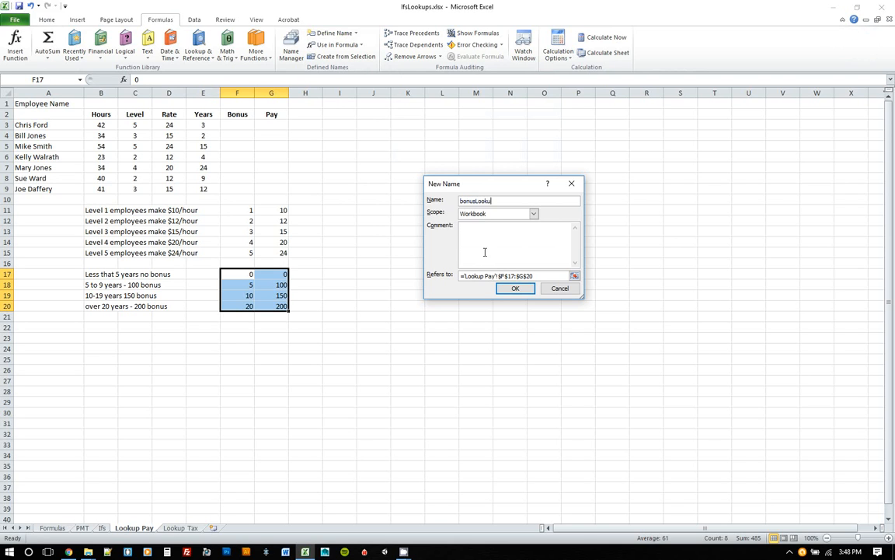
pyautogui.press('Return')
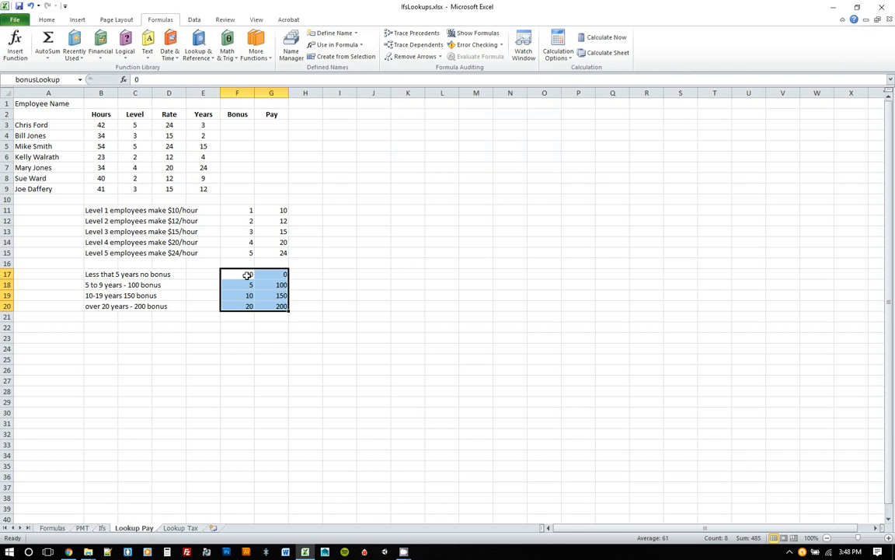
# Insert a VLOOKUP in F3 with lookup value E3, table array bonusLookup and column index 2.
pyautogui.click(237, 128)
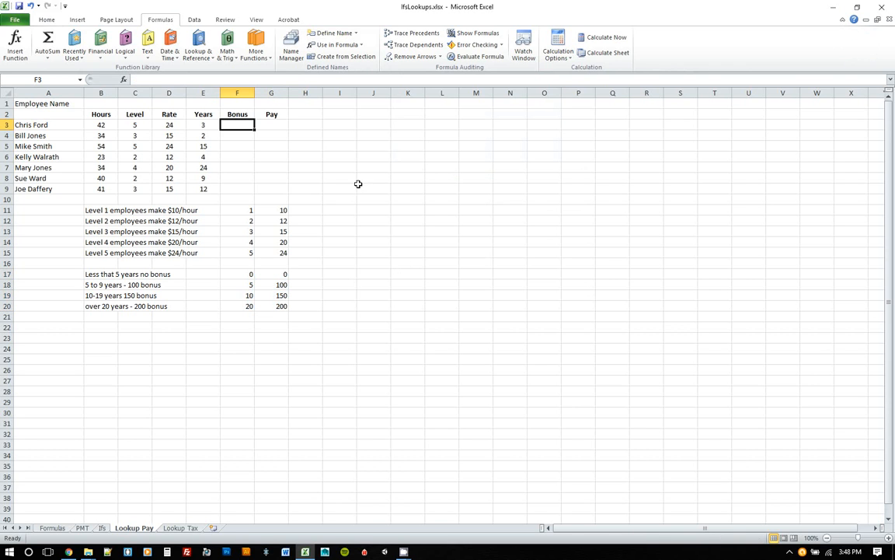
pyautogui.click(47, 20)
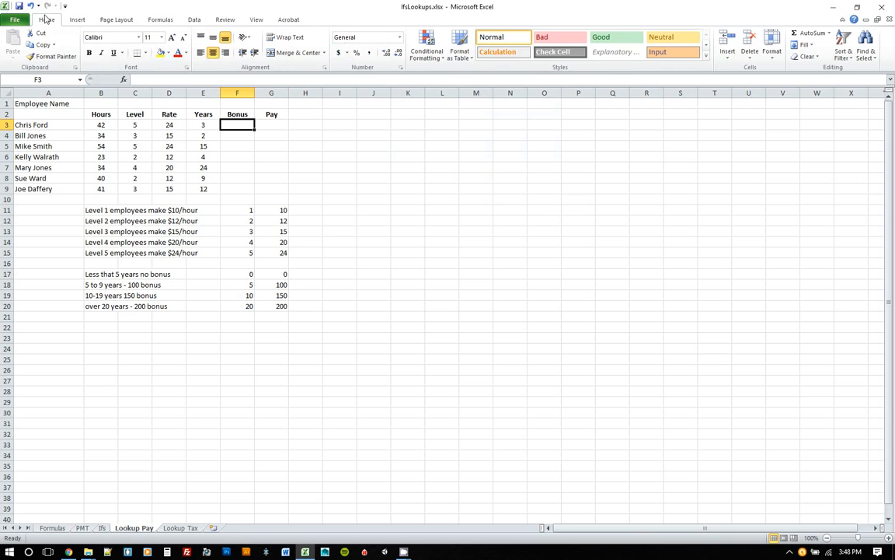
pyautogui.click(829, 33)
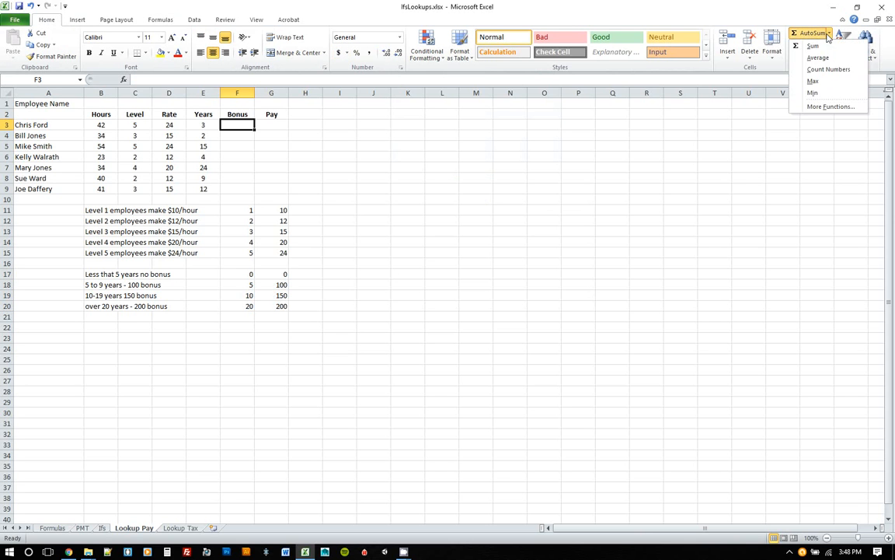
pyautogui.click(829, 106)
pyautogui.doubleClick(419, 221)
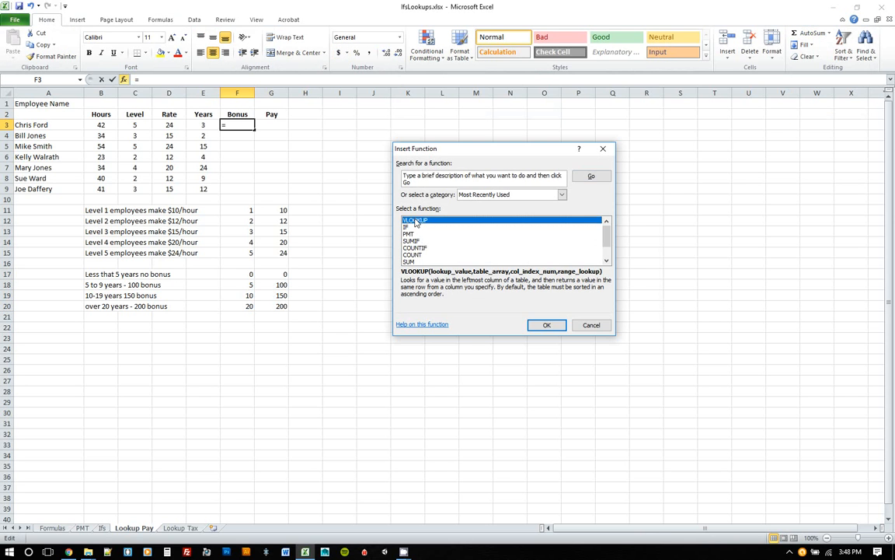
pyautogui.moveTo(402, 159); pyautogui.dragTo(472, 157)
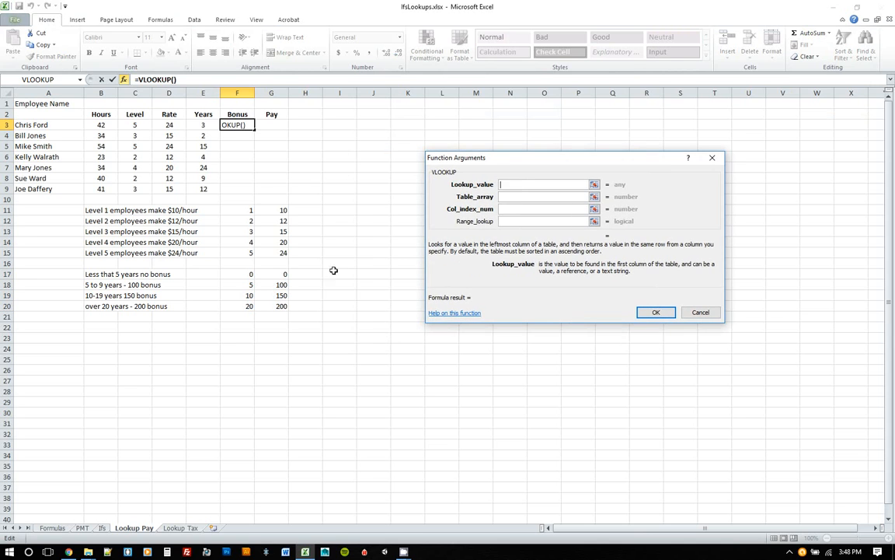
pyautogui.click(203, 126)
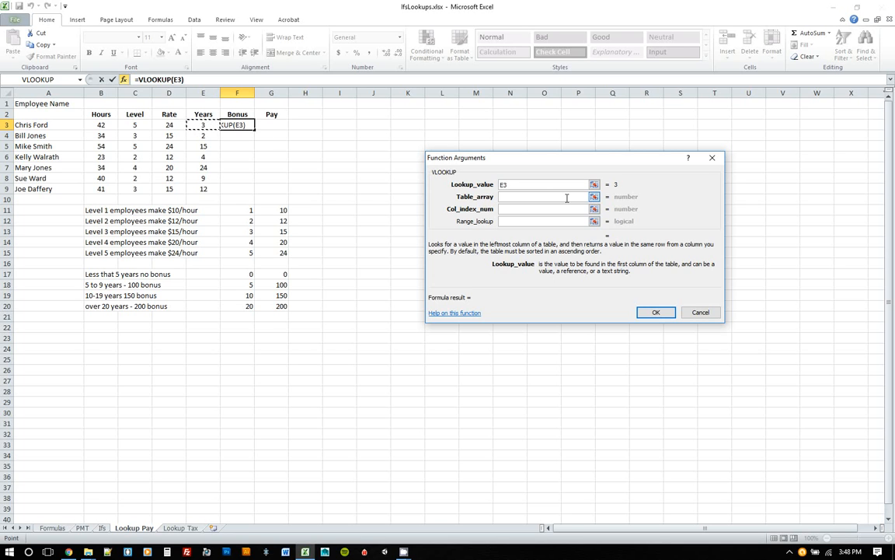
pyautogui.click(567, 197)
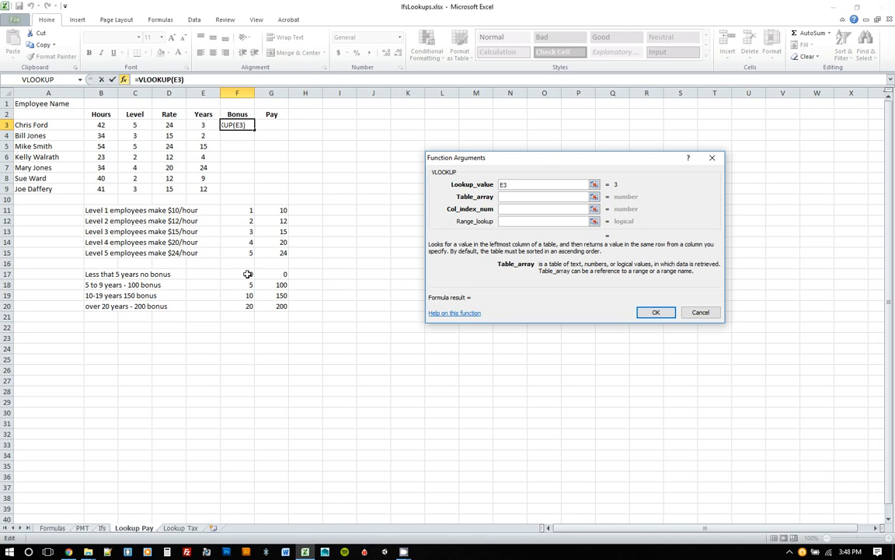
pyautogui.write('bon')
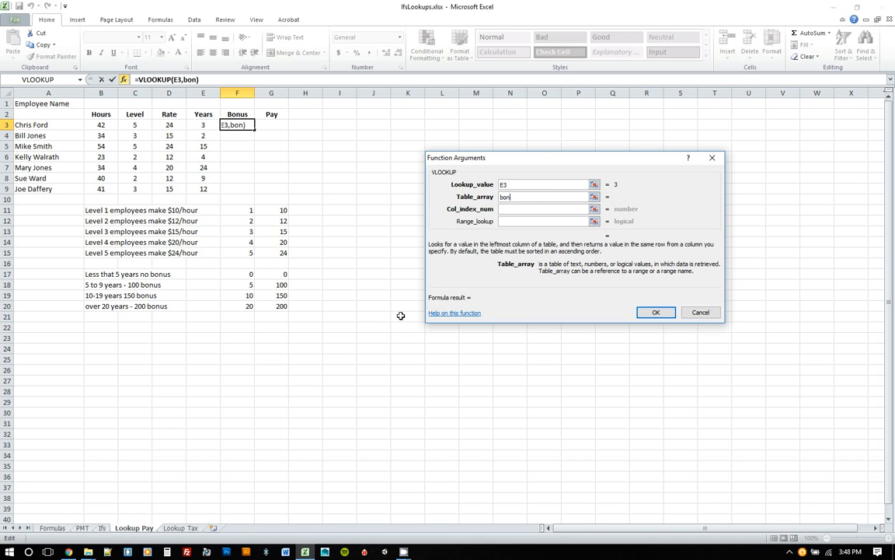
pyautogui.write('usLookup')
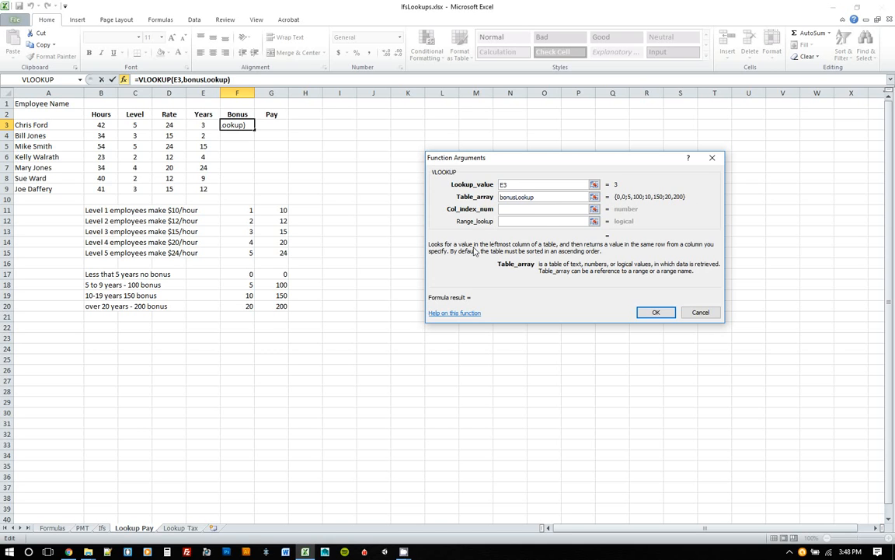
pyautogui.click(528, 210)
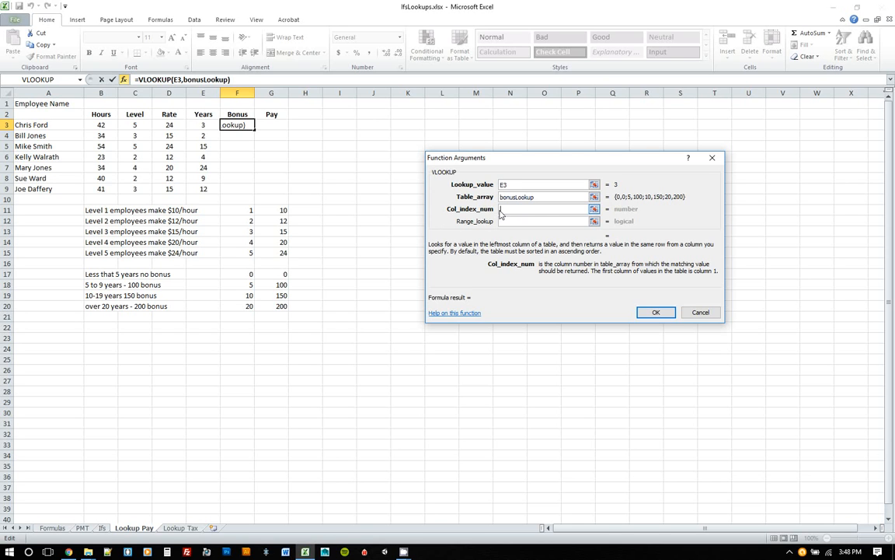
pyautogui.write('2')
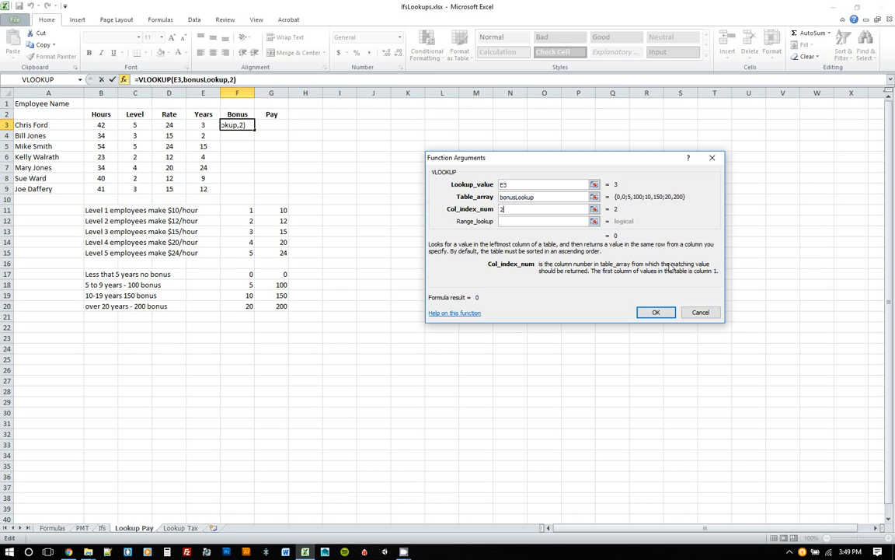
pyautogui.click(662, 314)
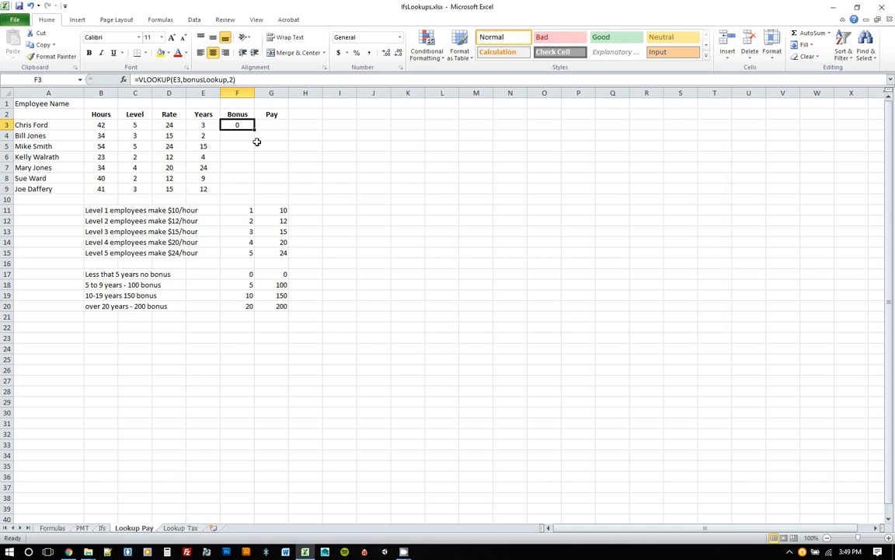
# Fill the bonus lookup formula down the Bonus column to row 9.
pyautogui.click(212, 125)
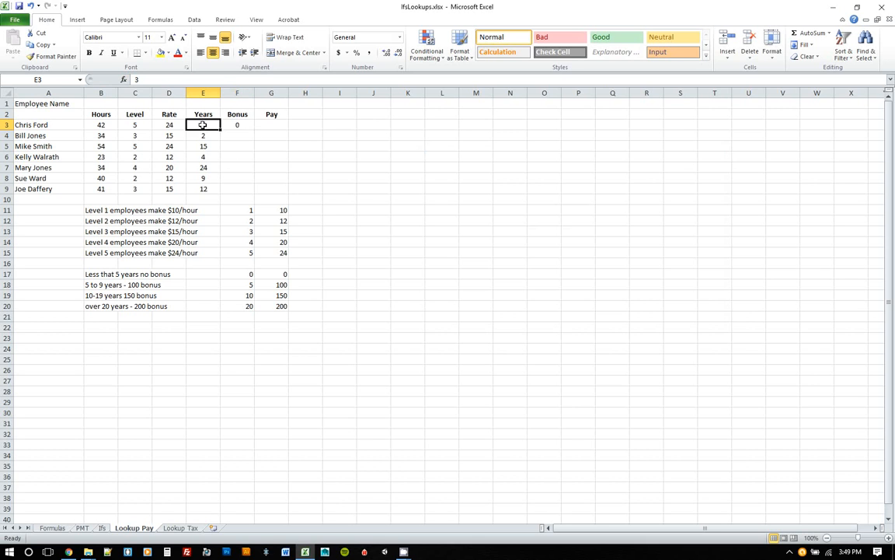
pyautogui.click(240, 125)
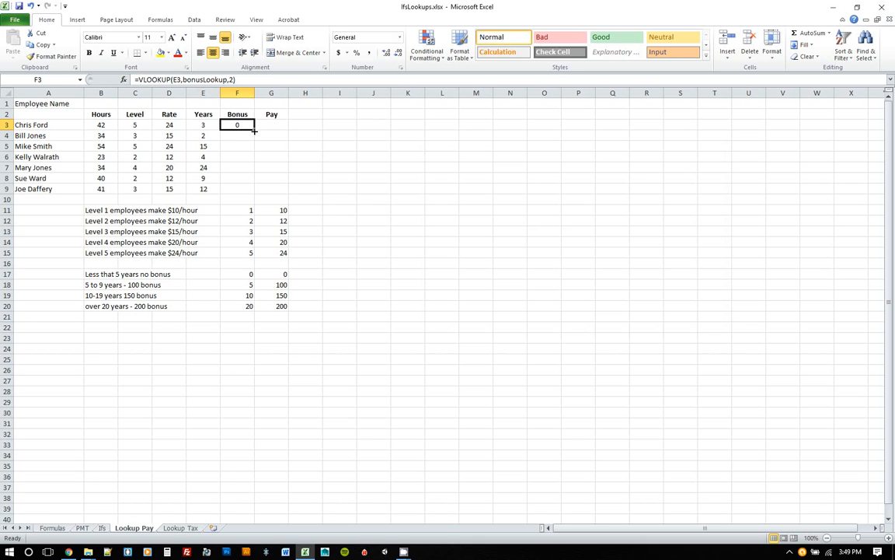
pyautogui.moveTo(254, 128); pyautogui.dragTo(253, 192)
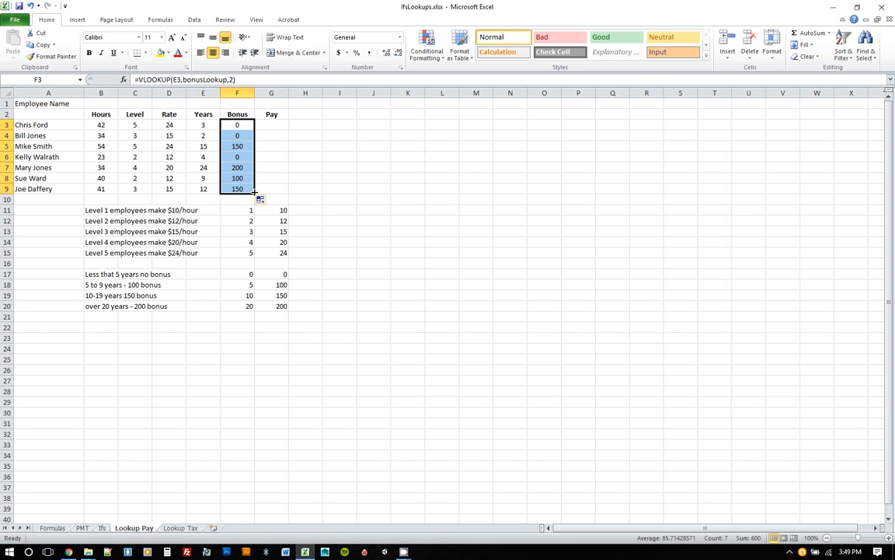
# Enter the pay formula =B3*D3+F3 in the first employee's Pay cell G3.
pyautogui.click(205, 147)
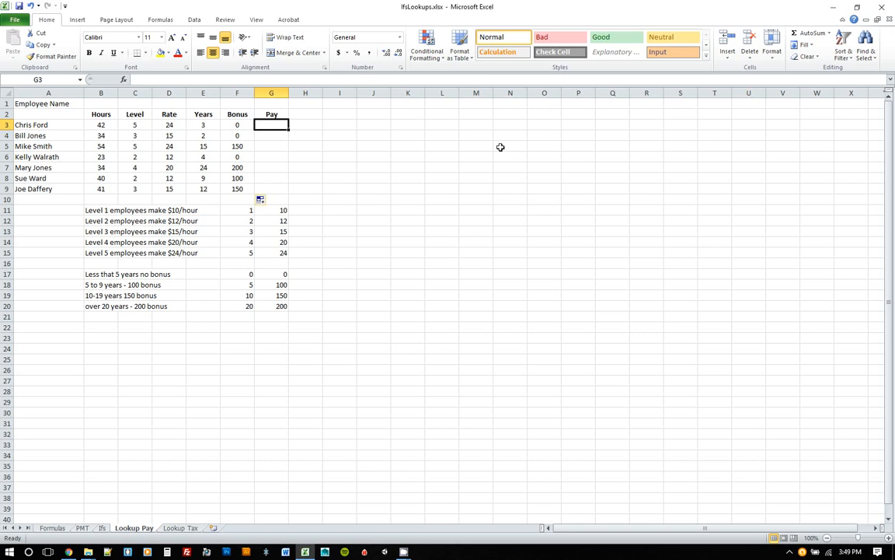
pyautogui.write('=')
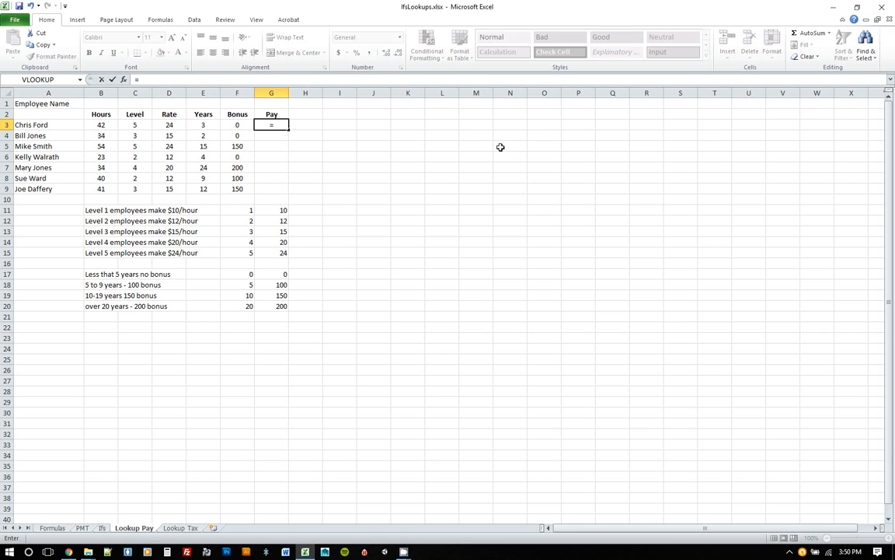
pyautogui.click(102, 124)
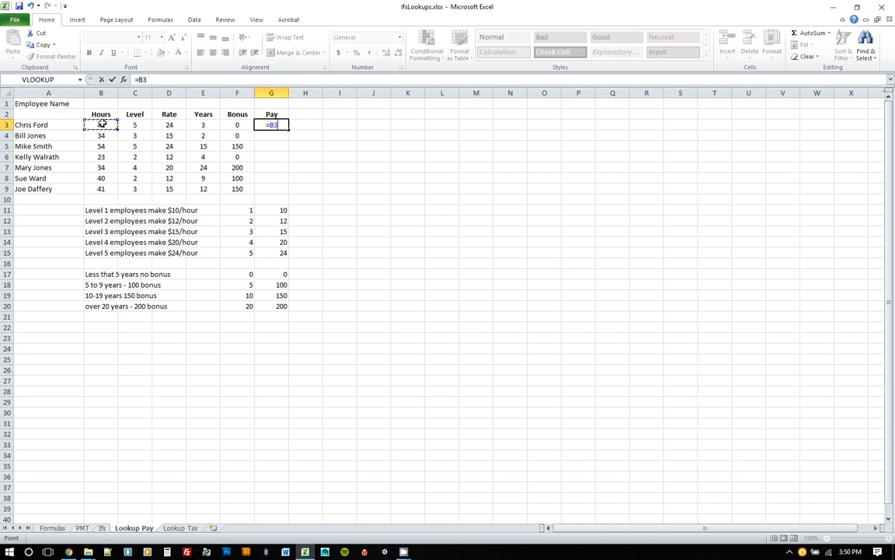
pyautogui.write('*')
pyautogui.click(169, 124)
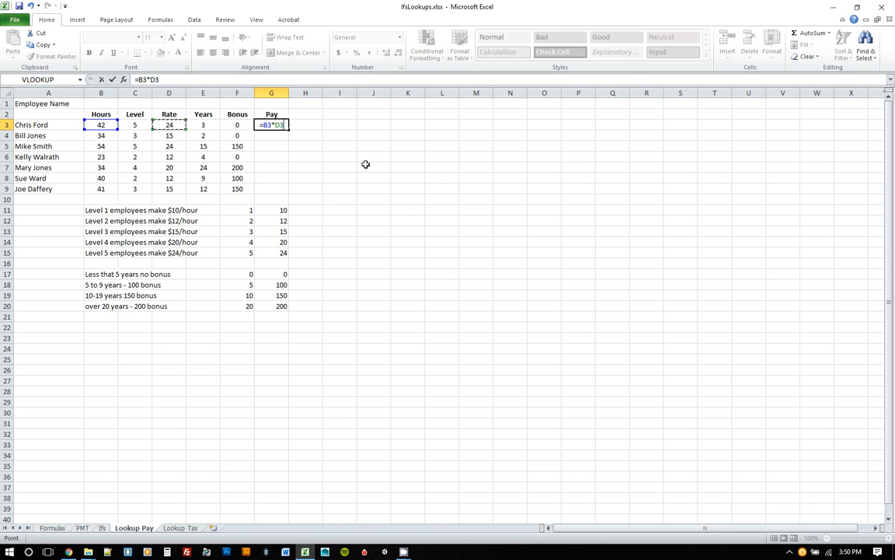
pyautogui.write('+')
pyautogui.click(238, 125)
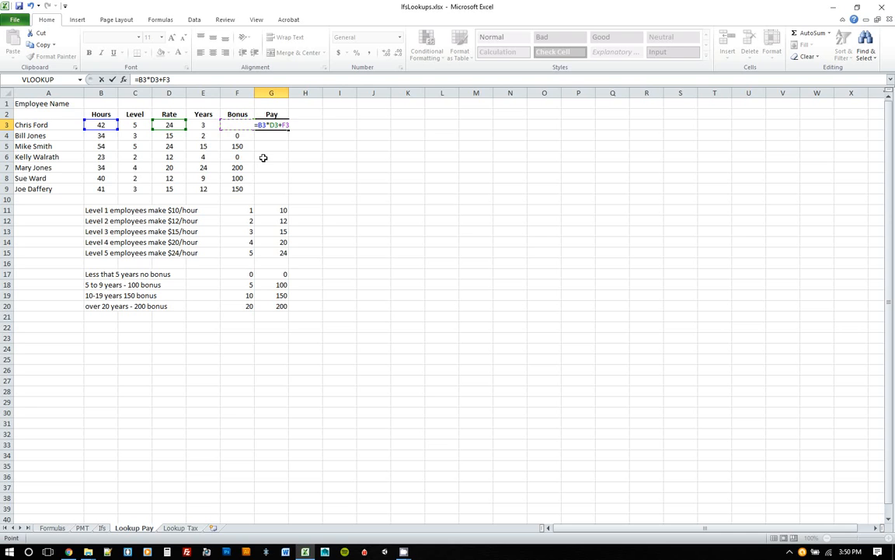
pyautogui.press('Return')
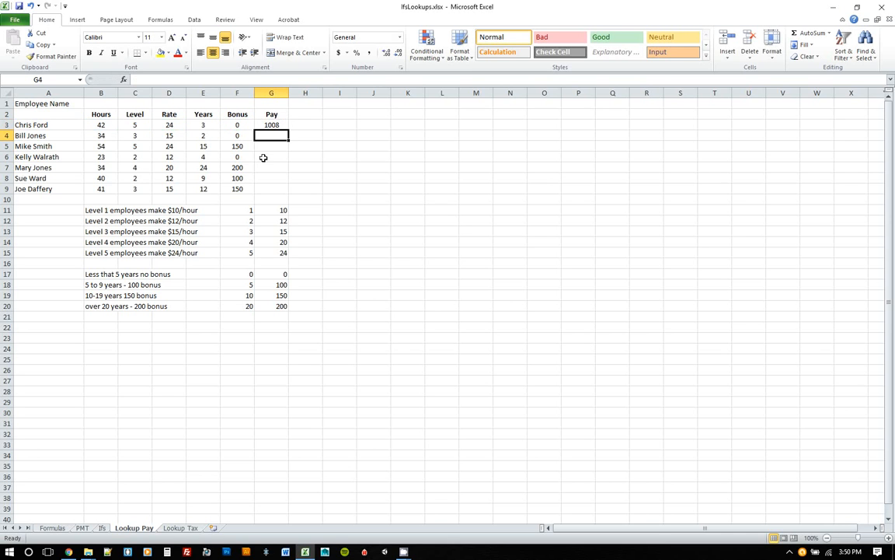
# Fill the pay formula down the Pay column to row 9.
pyautogui.click(264, 122)
pyautogui.moveTo(288, 130); pyautogui.dragTo(282, 192)
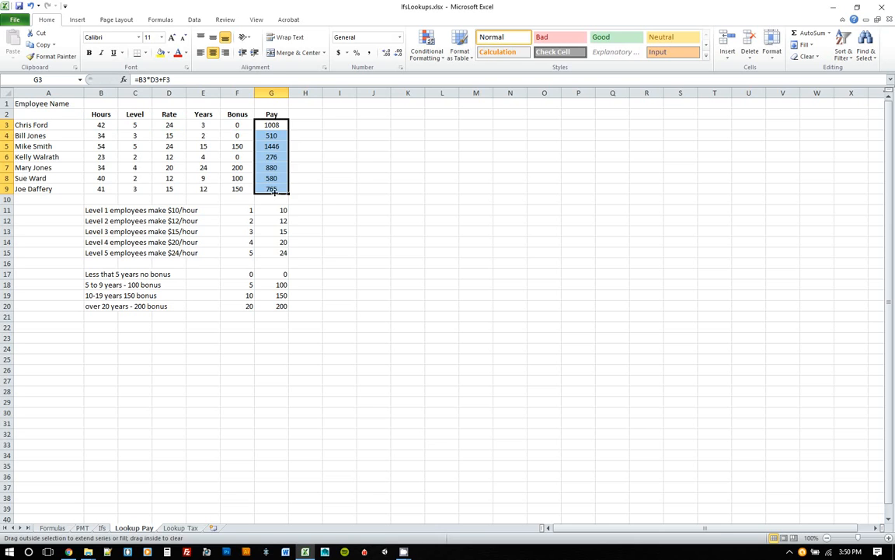
pyautogui.click(301, 126)
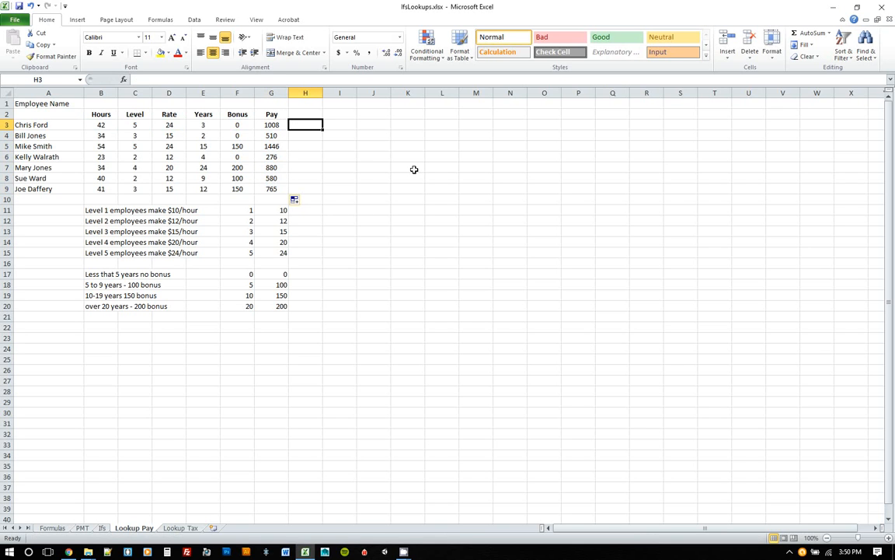